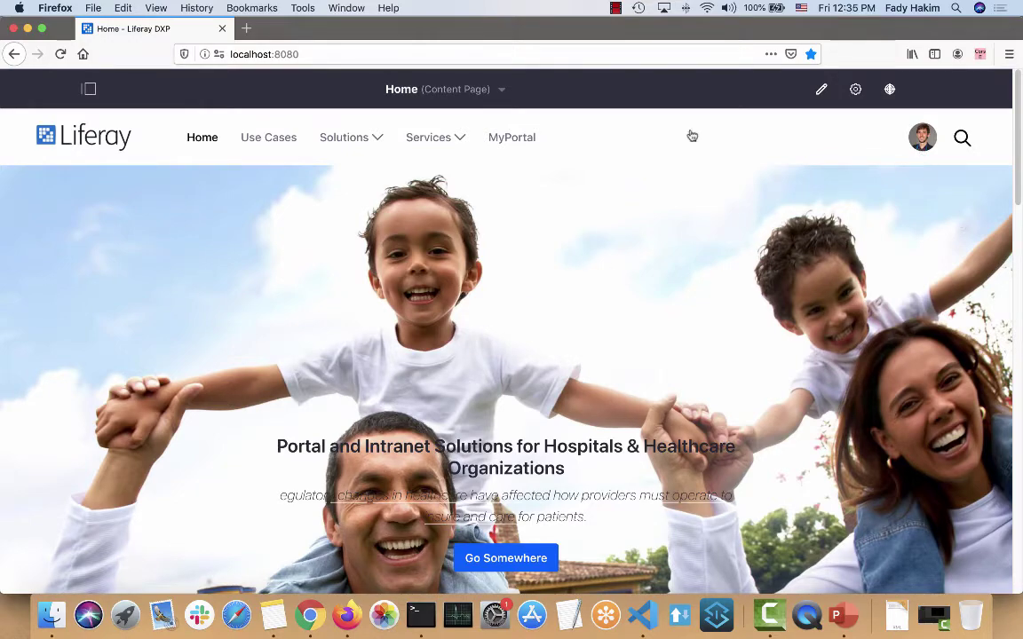
- Open the Single Approver workflow from the Control Panel's Process Builder and reload its page to display the full diagram
click(89, 89)
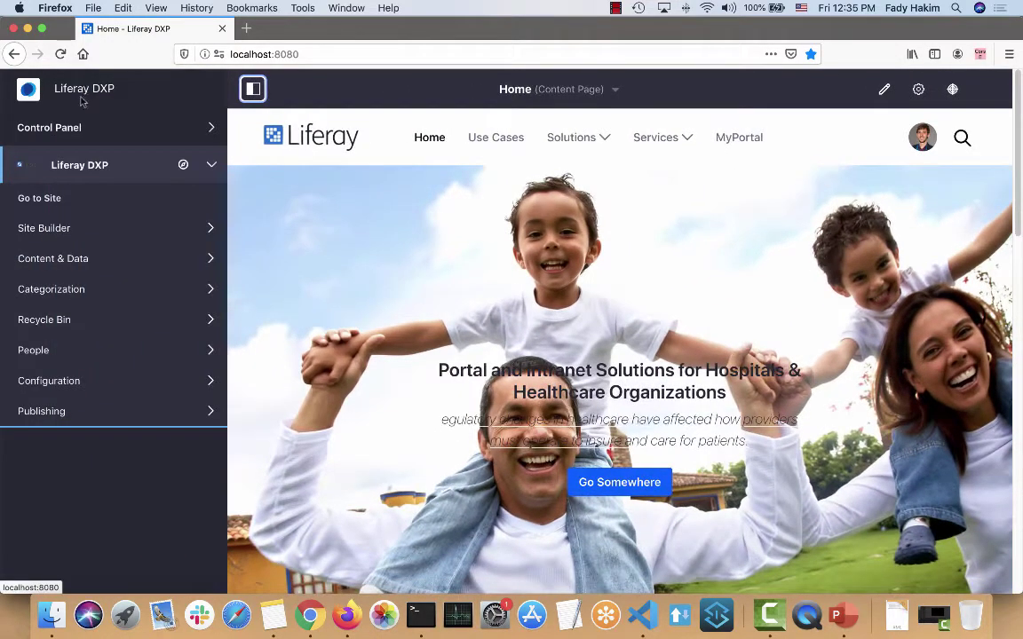
click(77, 128)
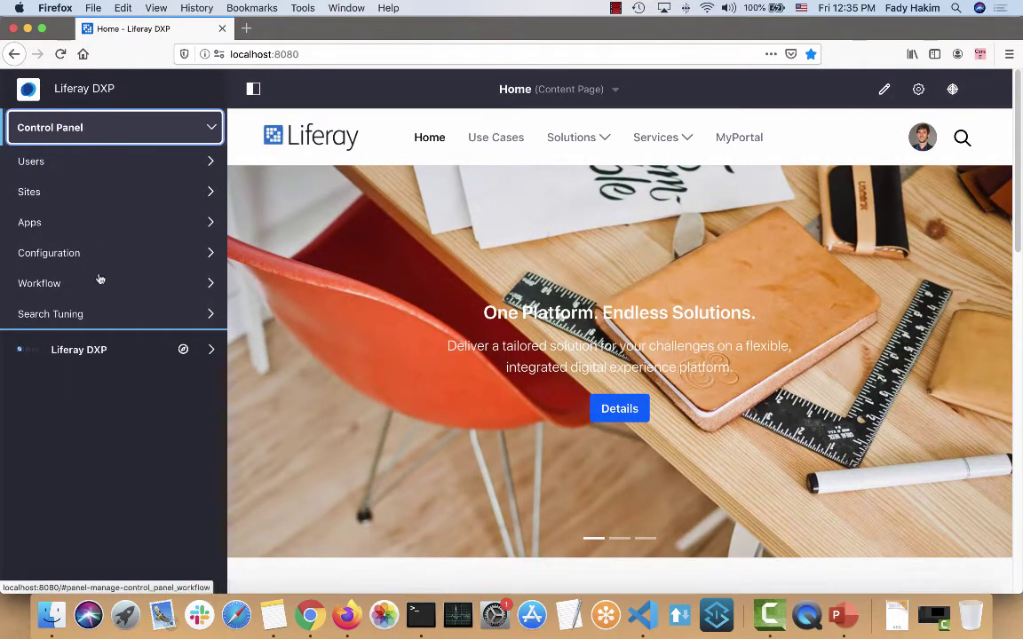
click(100, 284)
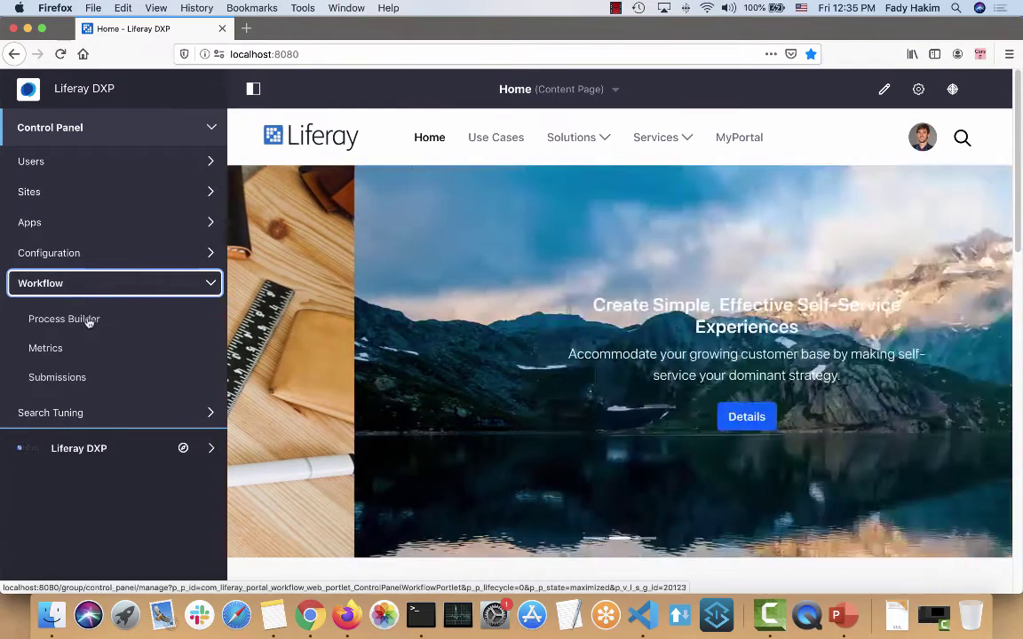
click(87, 320)
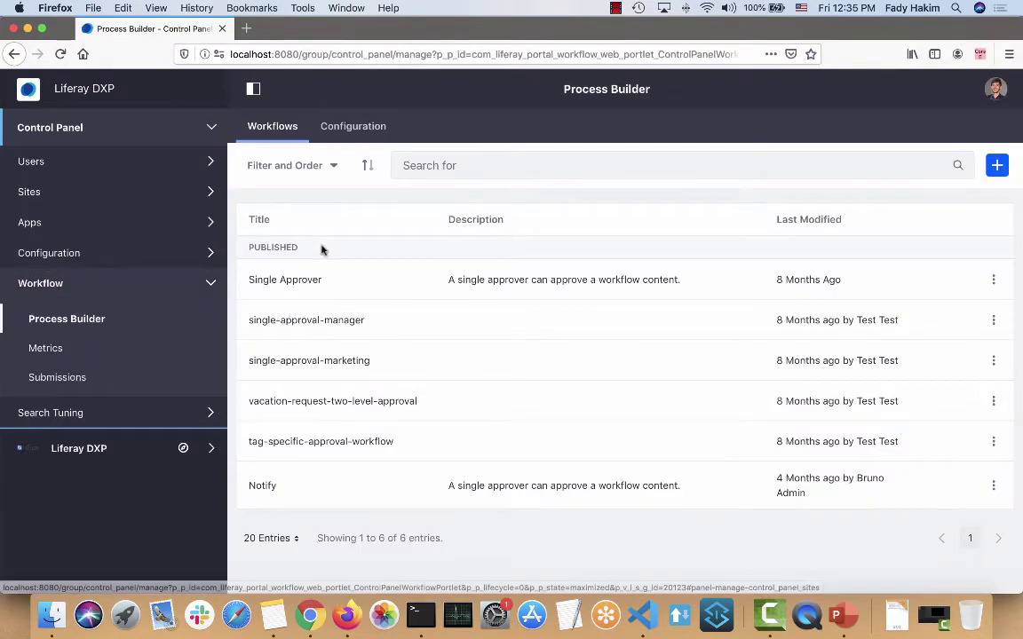
click(318, 282)
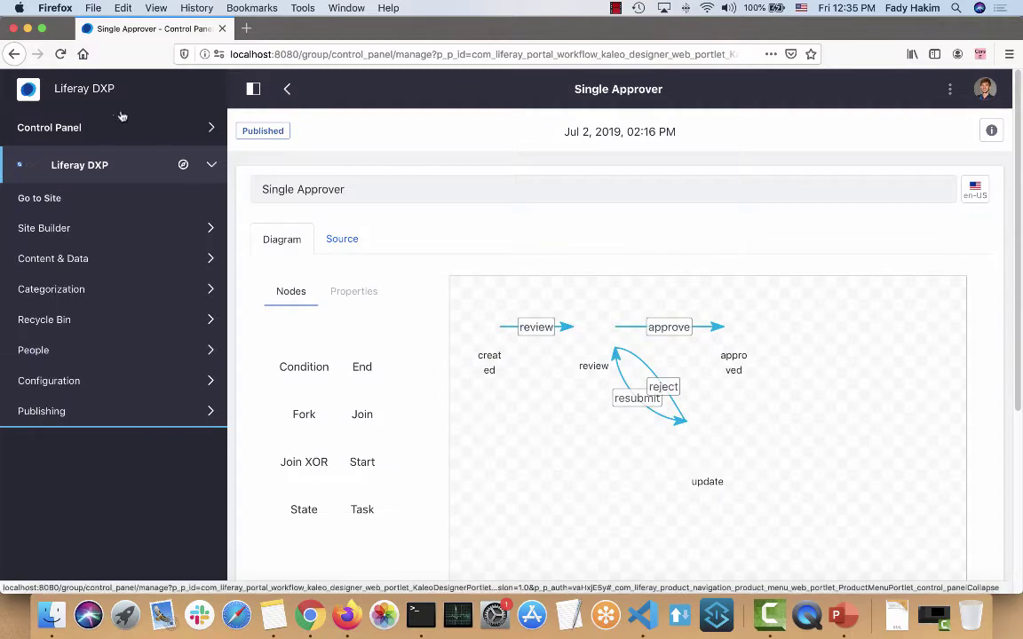
click(60, 55)
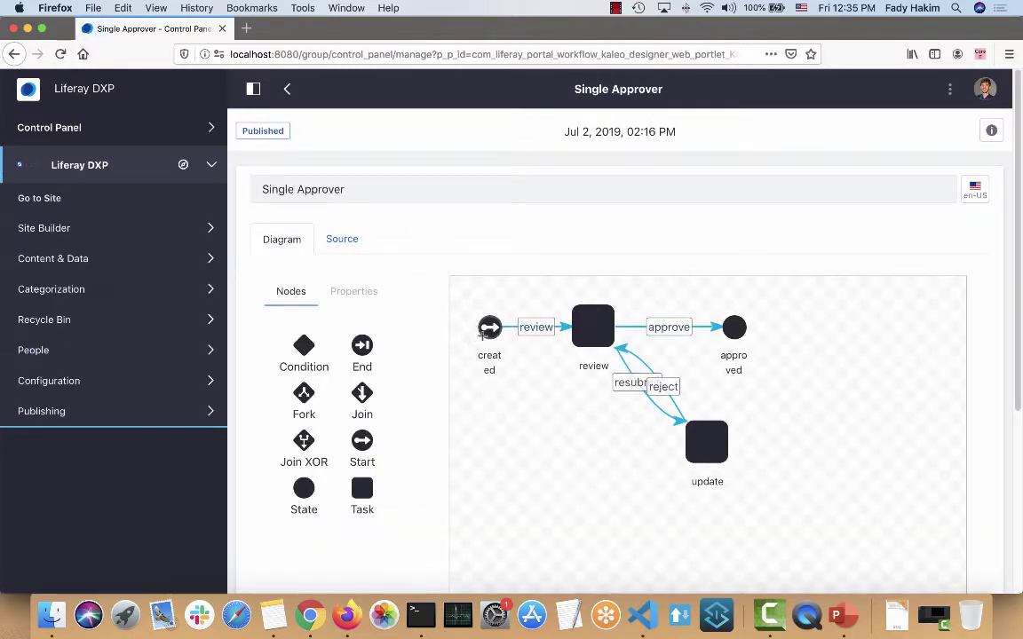
- Examine the review task's properties in the workflow diagram, including its notifications and role type assignments
click(598, 324)
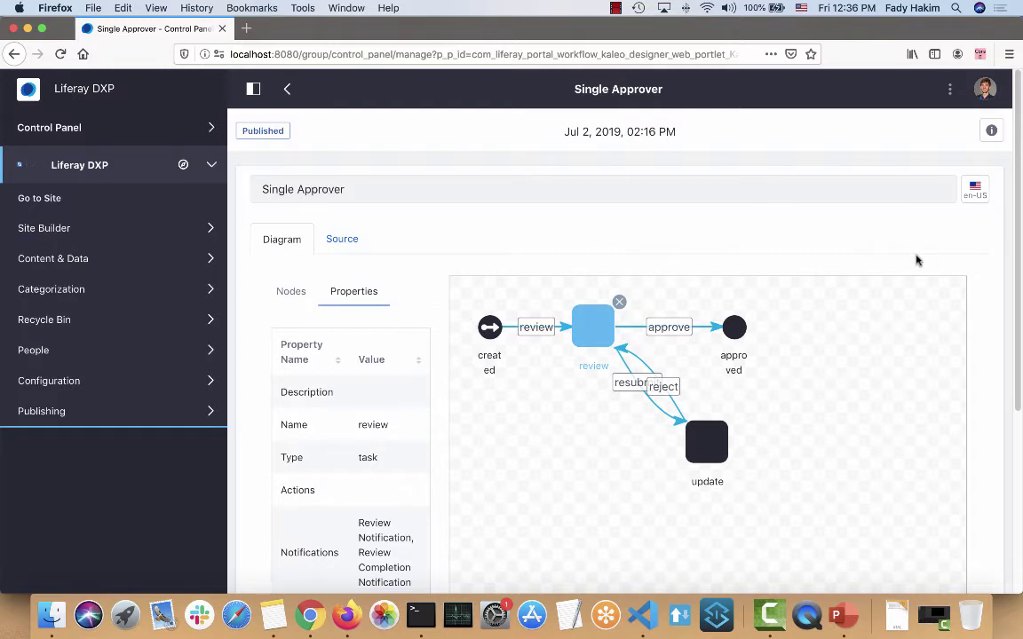
scroll(368, 393, down, 5)
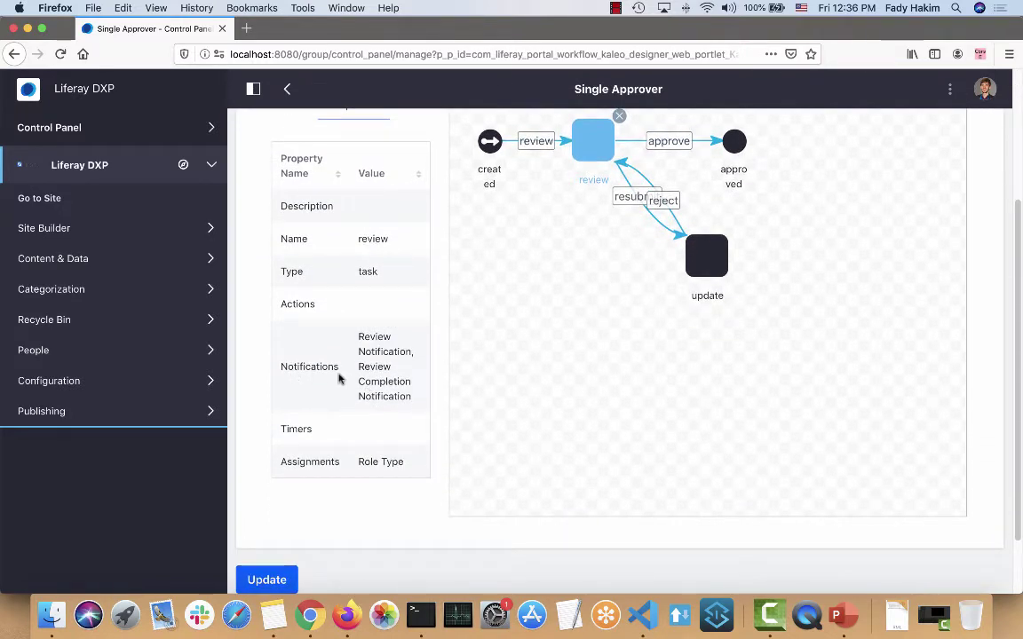
double_click(373, 386)
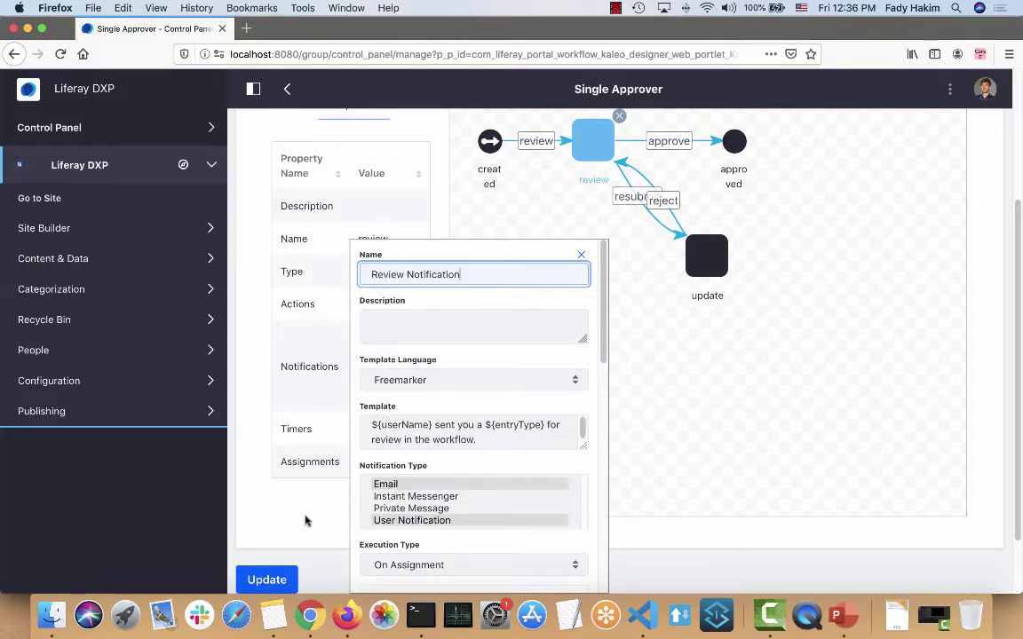
click(279, 469)
double_click(365, 470)
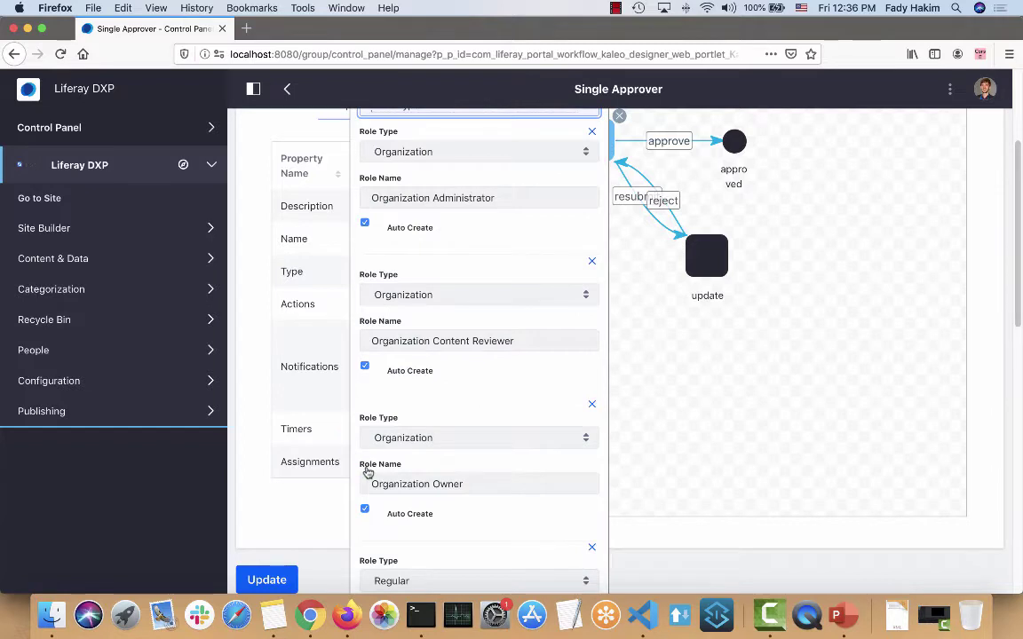
scroll(393, 431, up, 3)
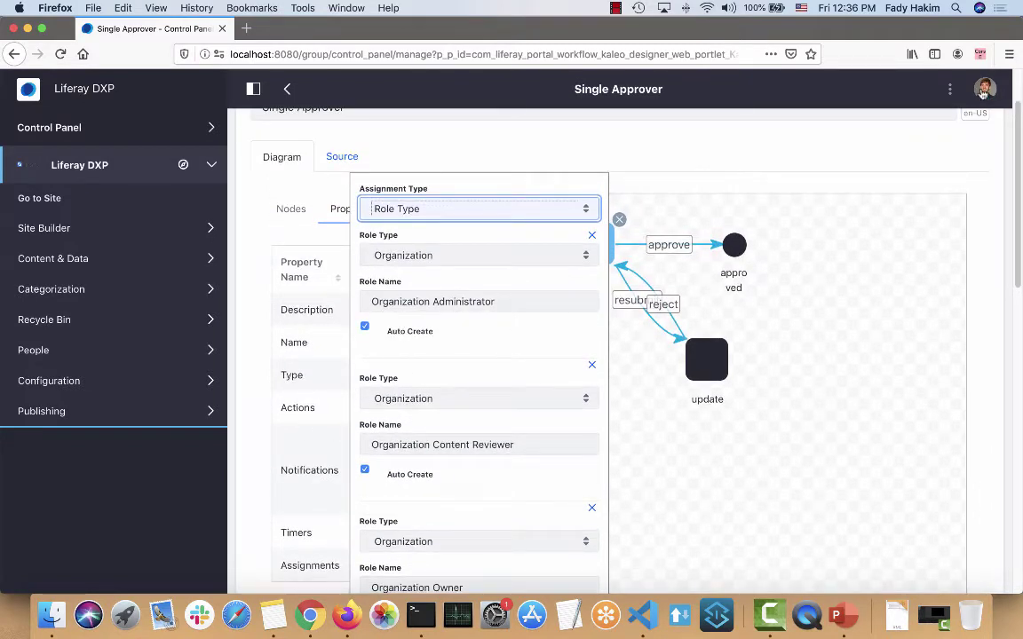
click(753, 148)
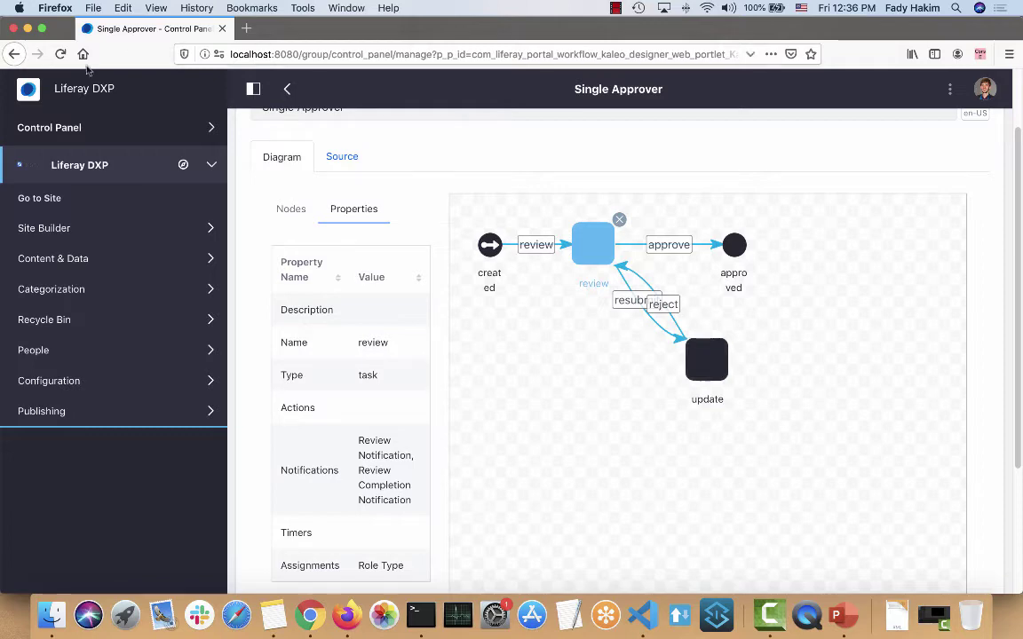
- Open the Services page folder in the site's Web Content
click(50, 257)
click(52, 305)
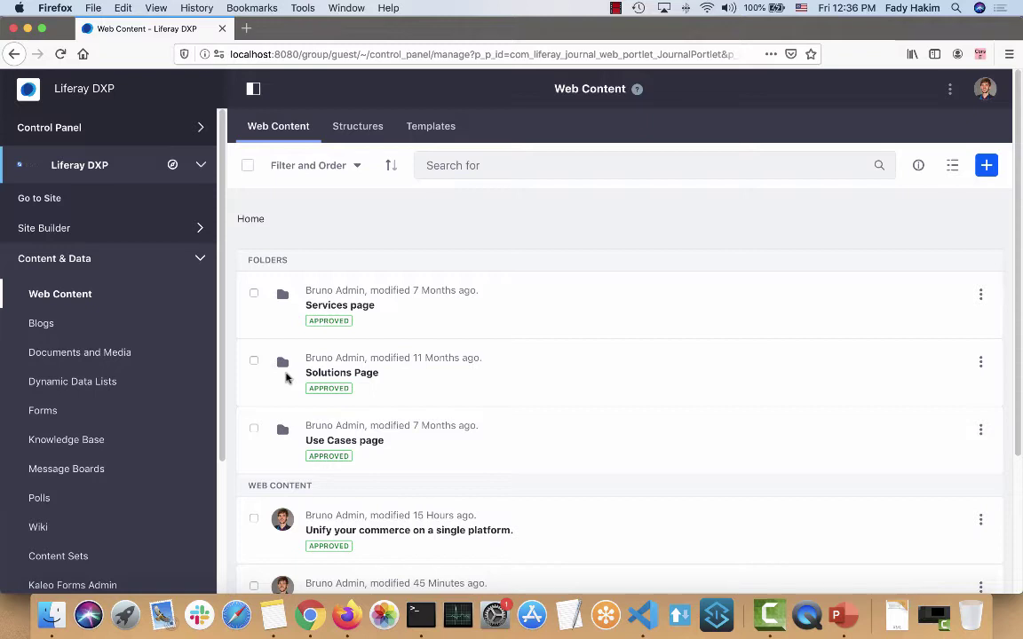
click(343, 306)
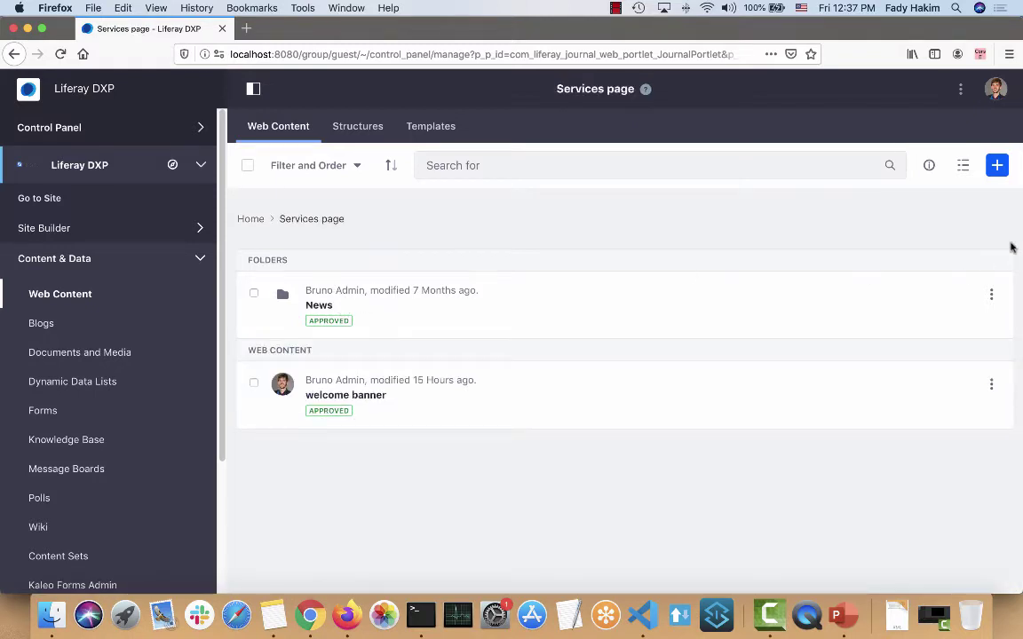
- Open the Services page folder's details for editing and save them without changes
click(932, 169)
click(1006, 216)
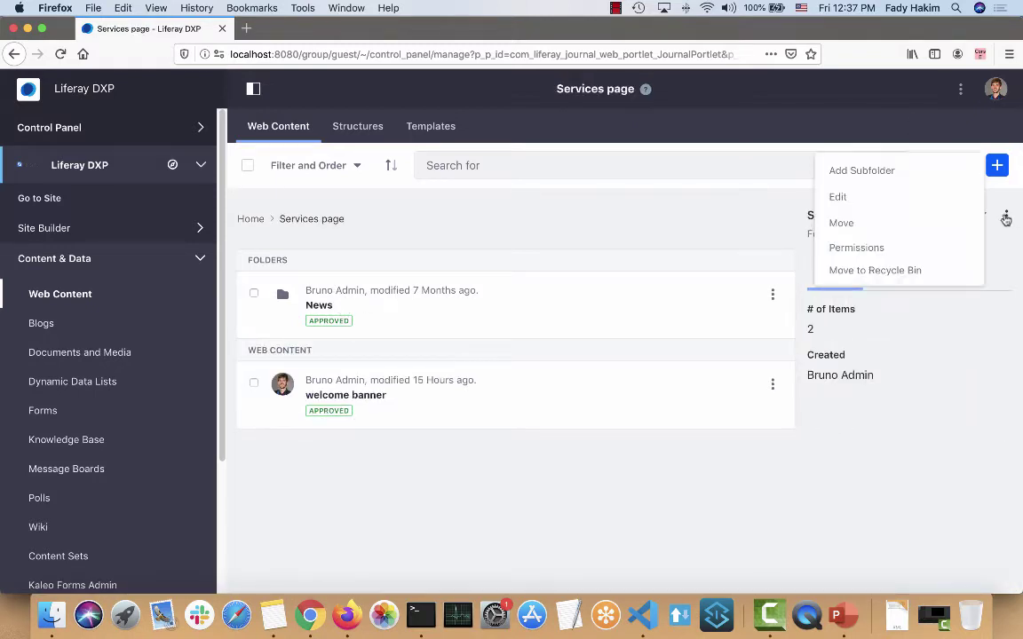
click(930, 197)
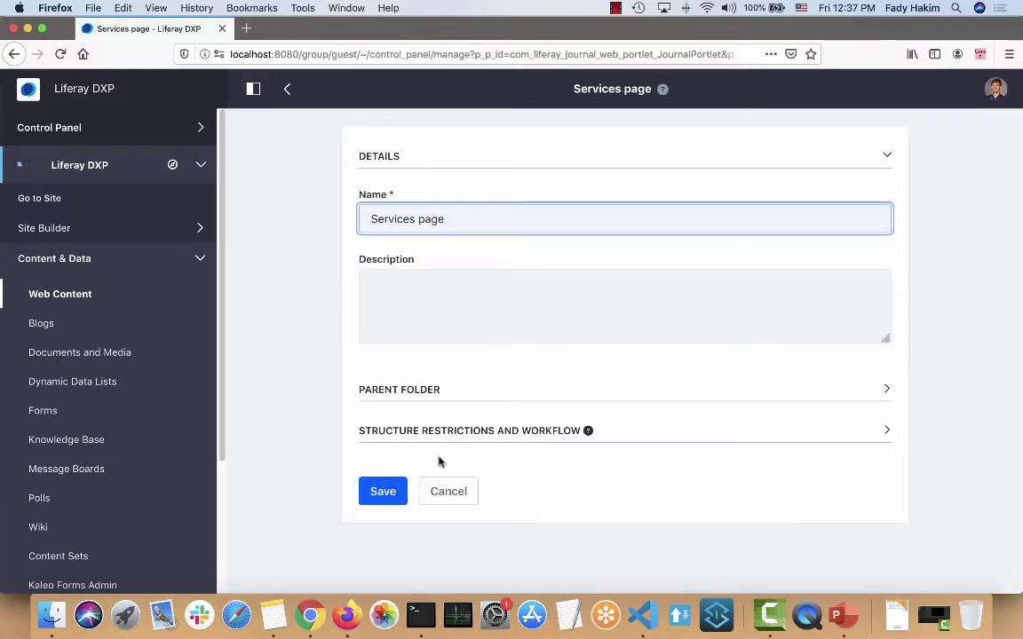
click(400, 493)
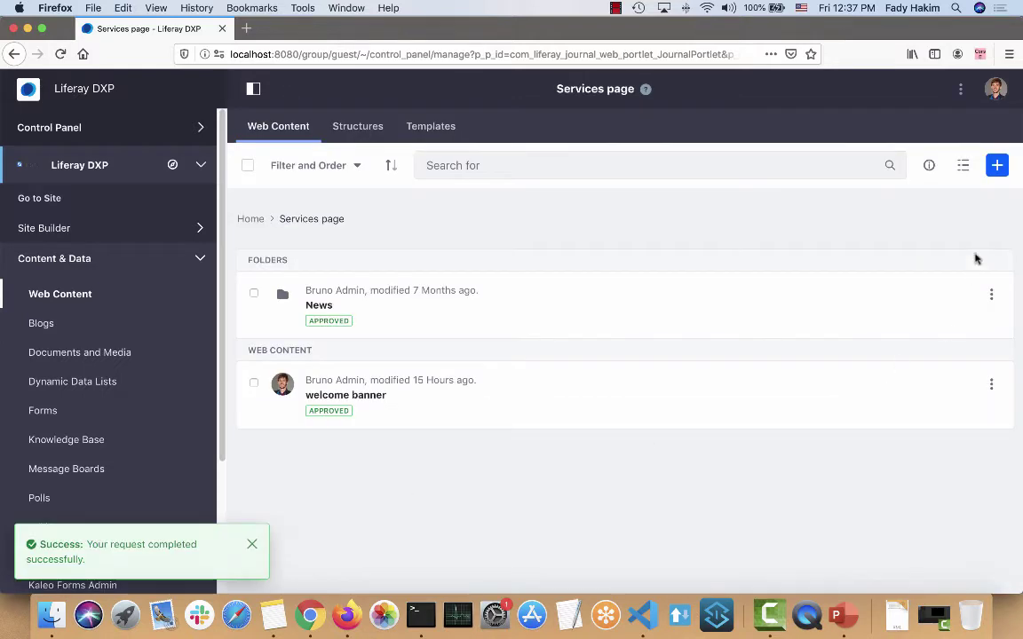
- Edit the Services page folder again and define specific structure restrictions and workflow for this folder
click(929, 166)
click(1007, 216)
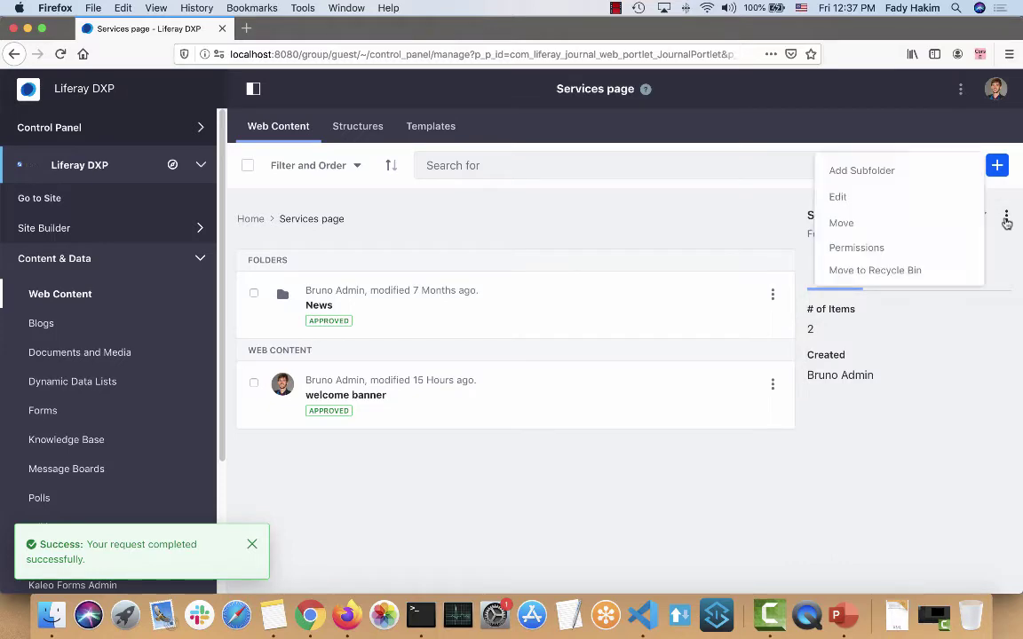
click(906, 199)
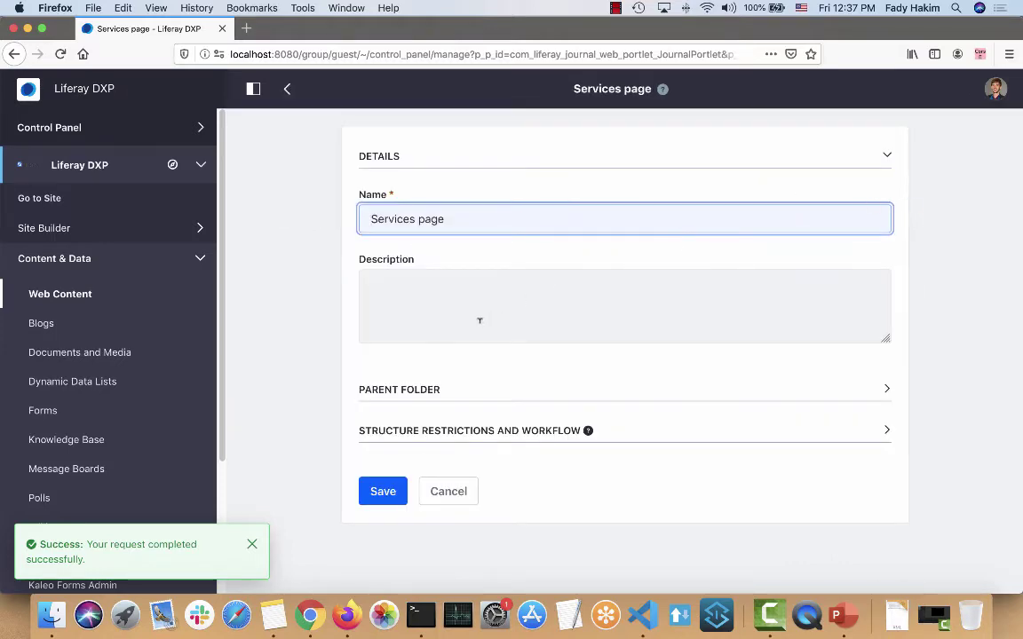
click(448, 435)
scroll(448, 439, down, 1)
click(447, 437)
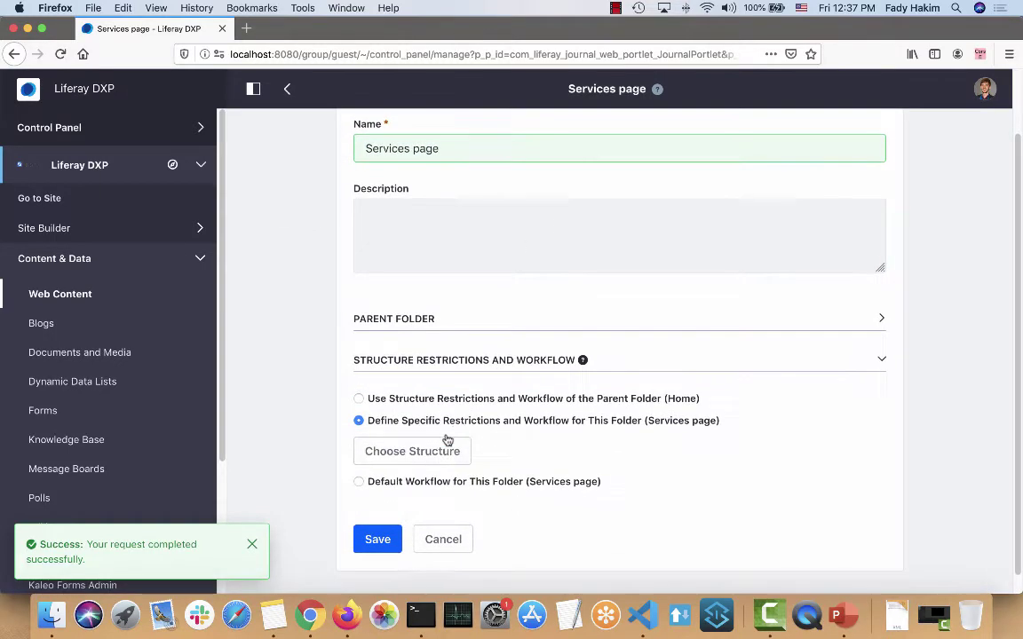
- Add the title-image-text structure to the folder's restrictions and assign it the Single Approver workflow
click(445, 452)
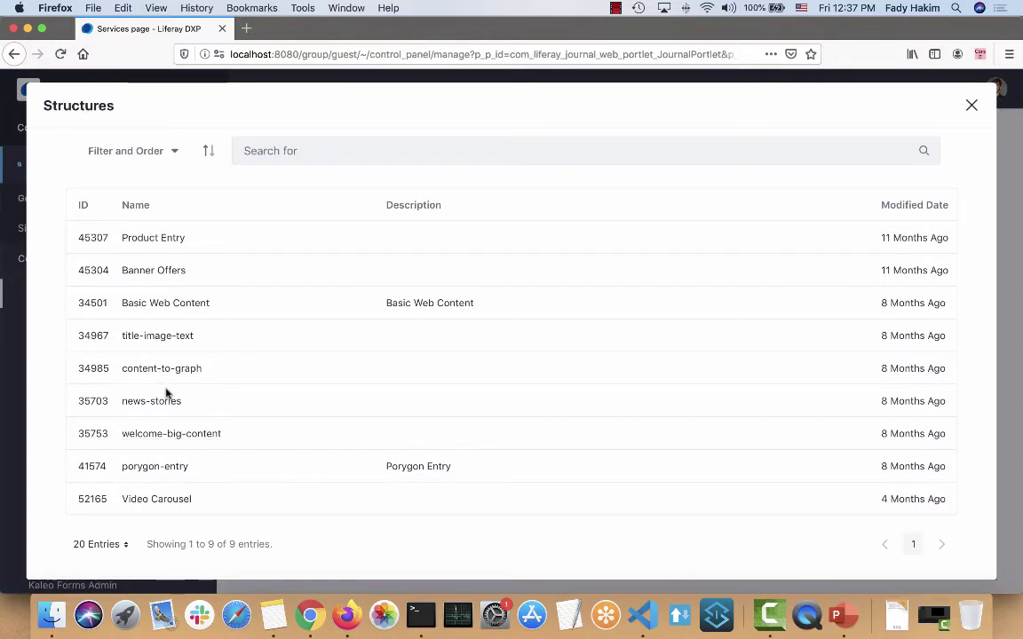
click(161, 337)
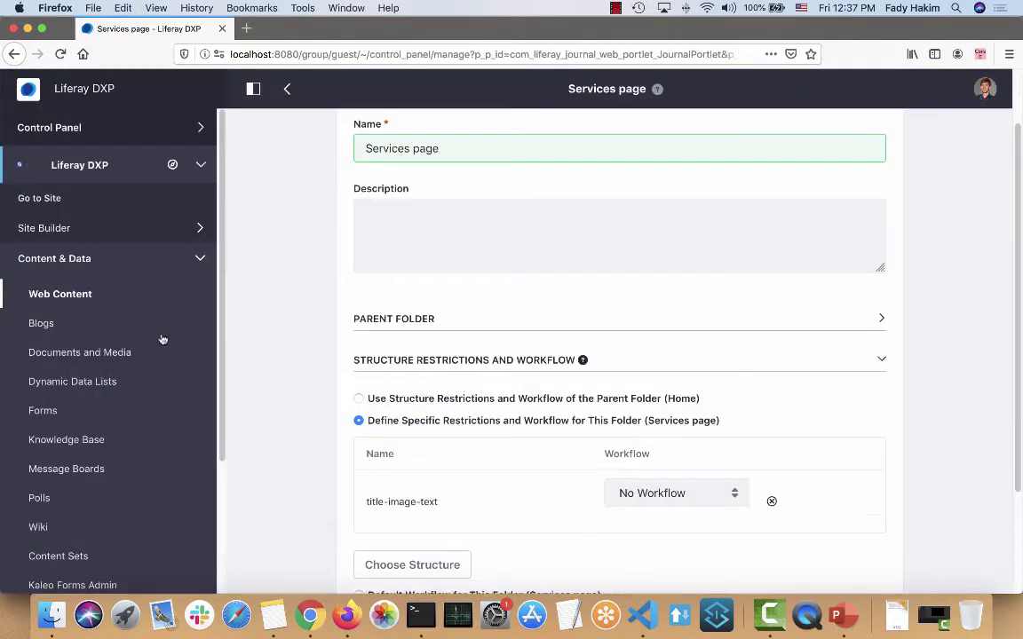
click(697, 496)
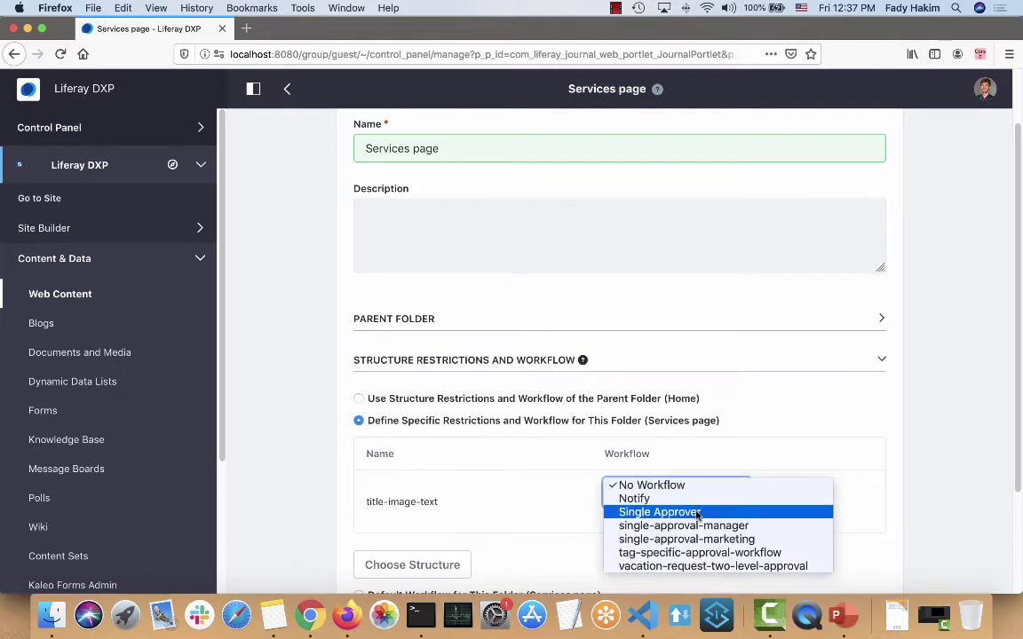
click(697, 513)
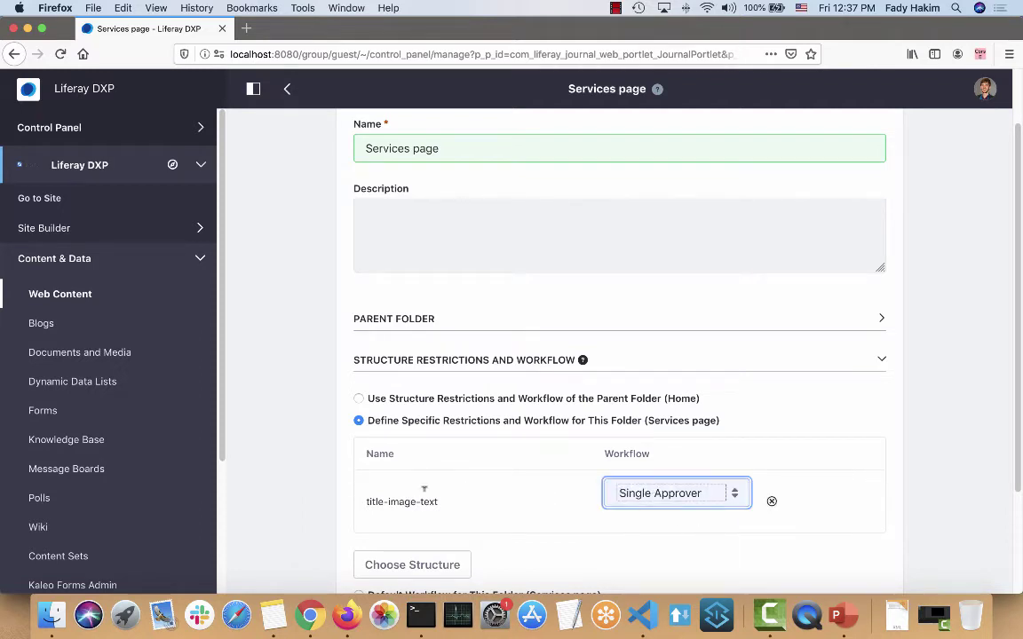
- Add the Banner Offers structure with the tag-specific-approval-workflow, and leave the folder's edit form without saving
click(405, 562)
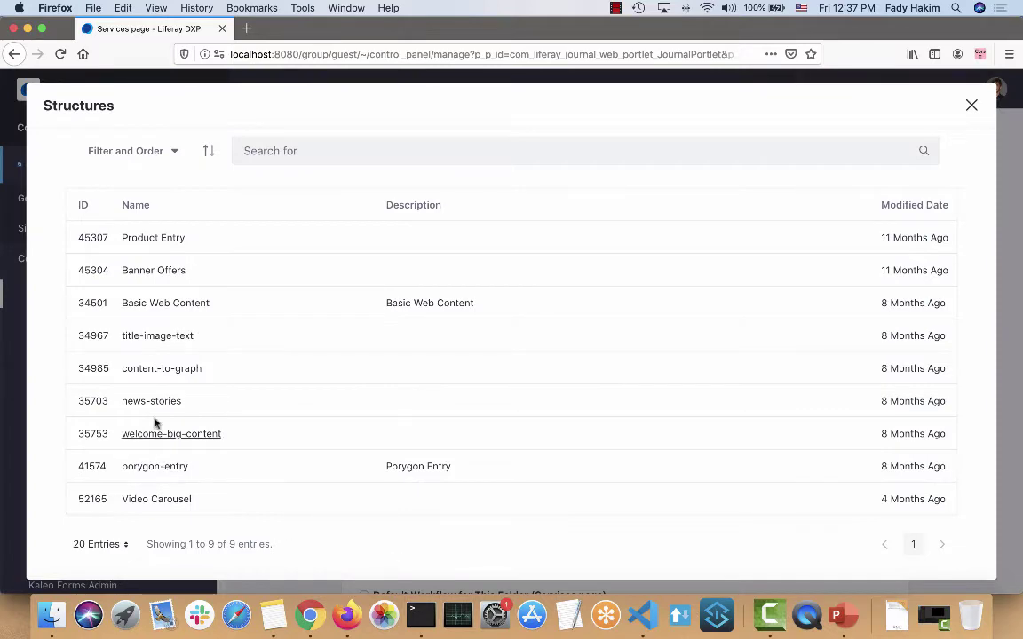
click(162, 273)
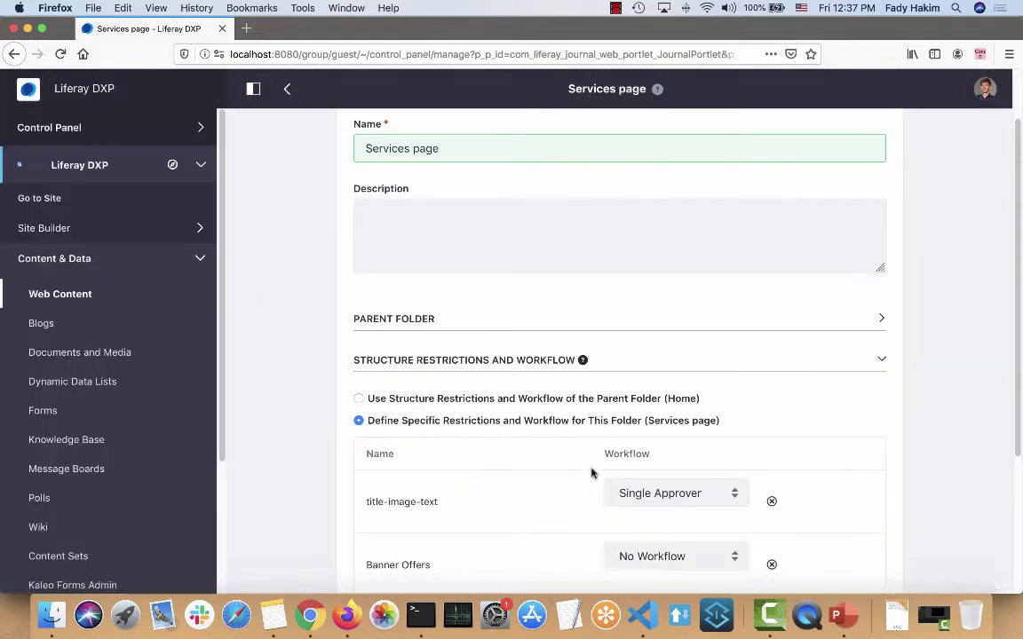
scroll(589, 473, down, 2)
click(662, 494)
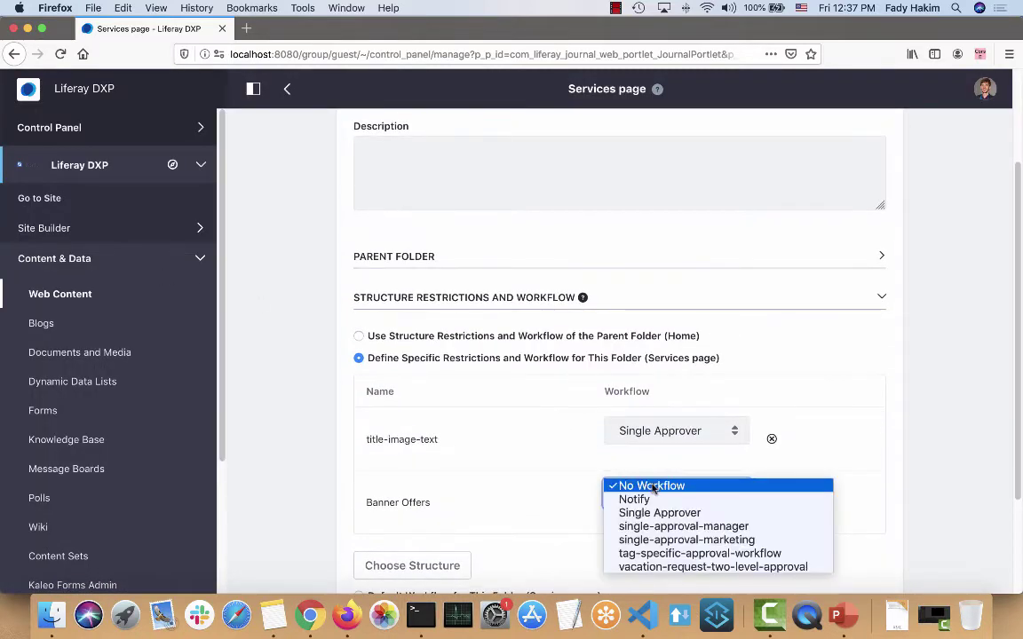
click(672, 554)
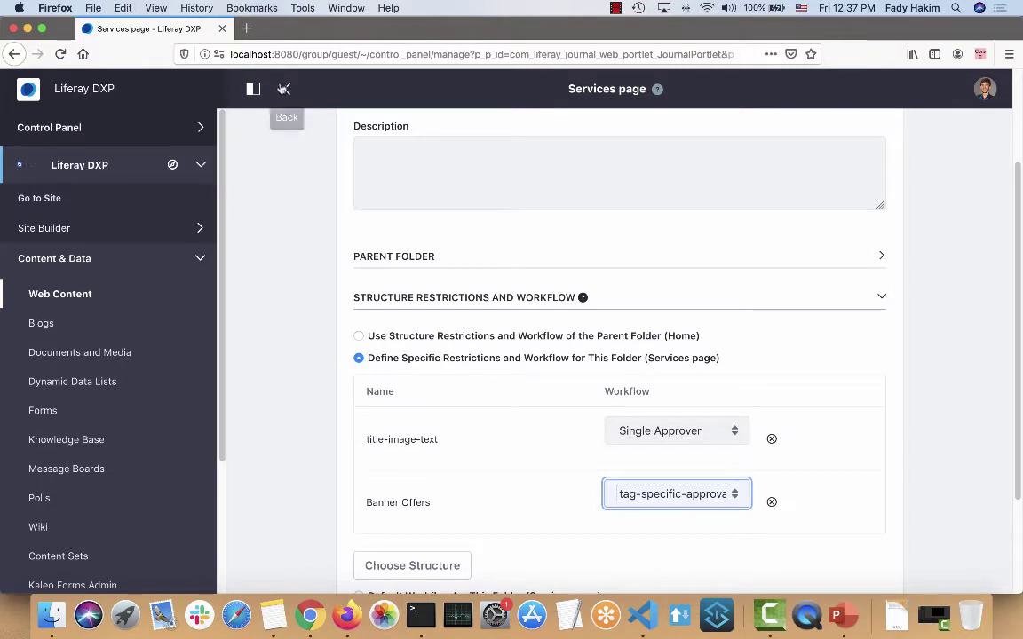
click(286, 89)
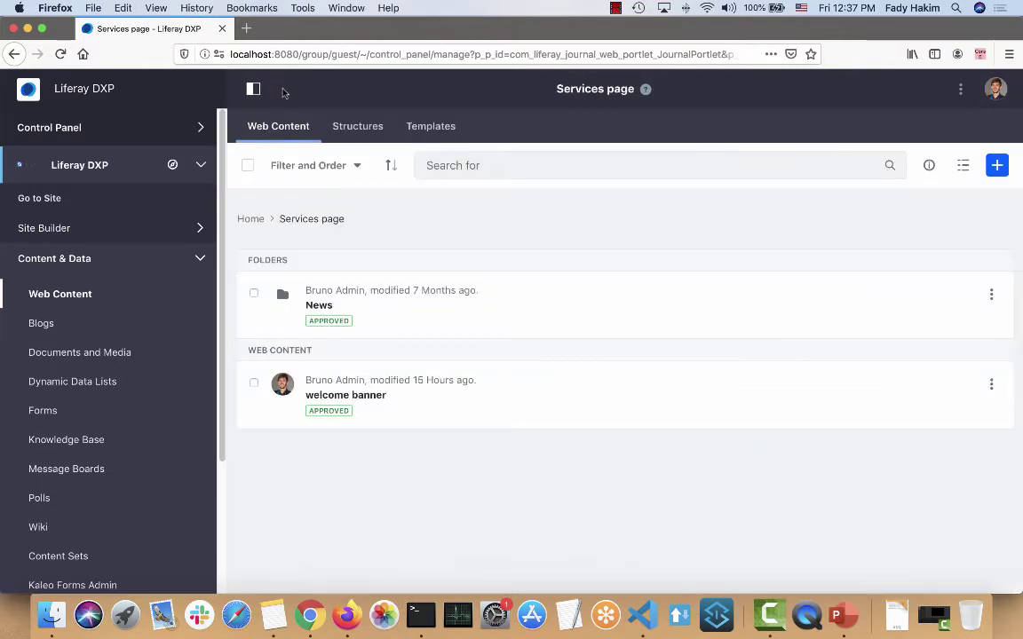
- Set the default workflow for all structures in the Web Content Home folder to Single Approver and save it
click(253, 219)
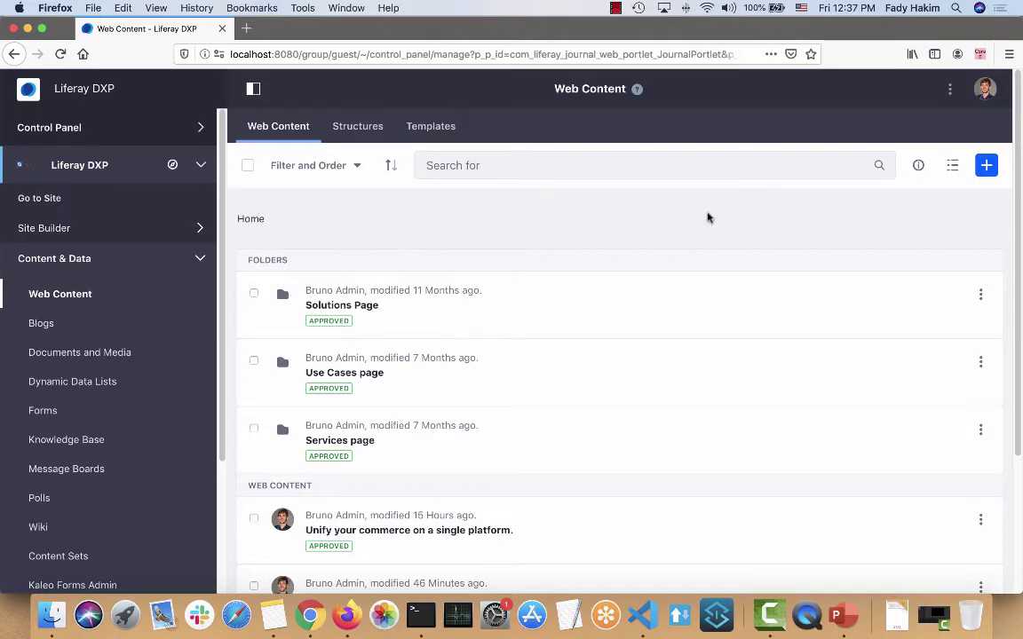
click(918, 167)
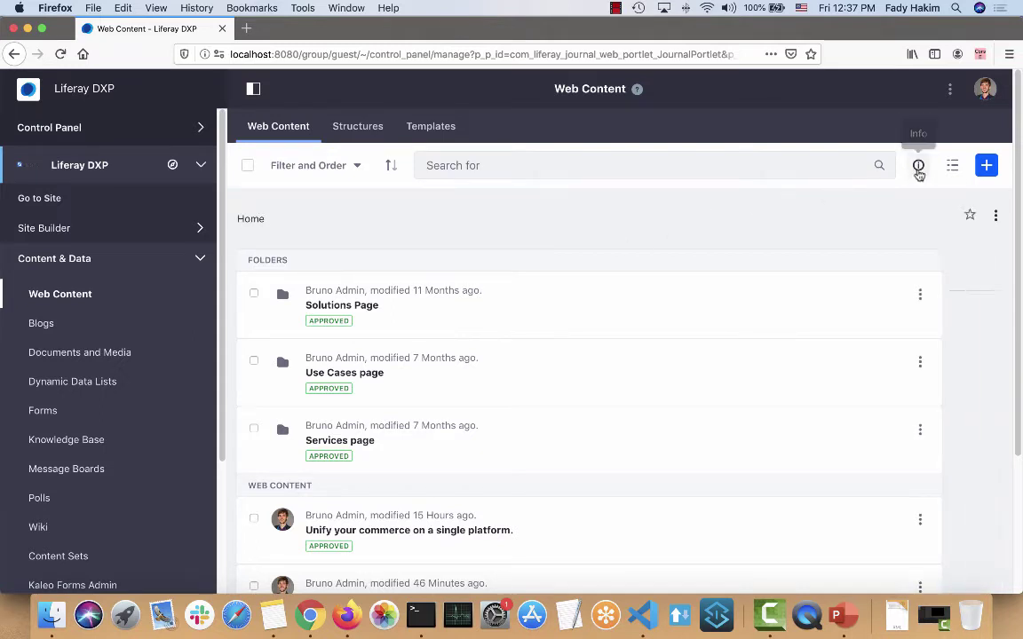
click(997, 219)
click(938, 222)
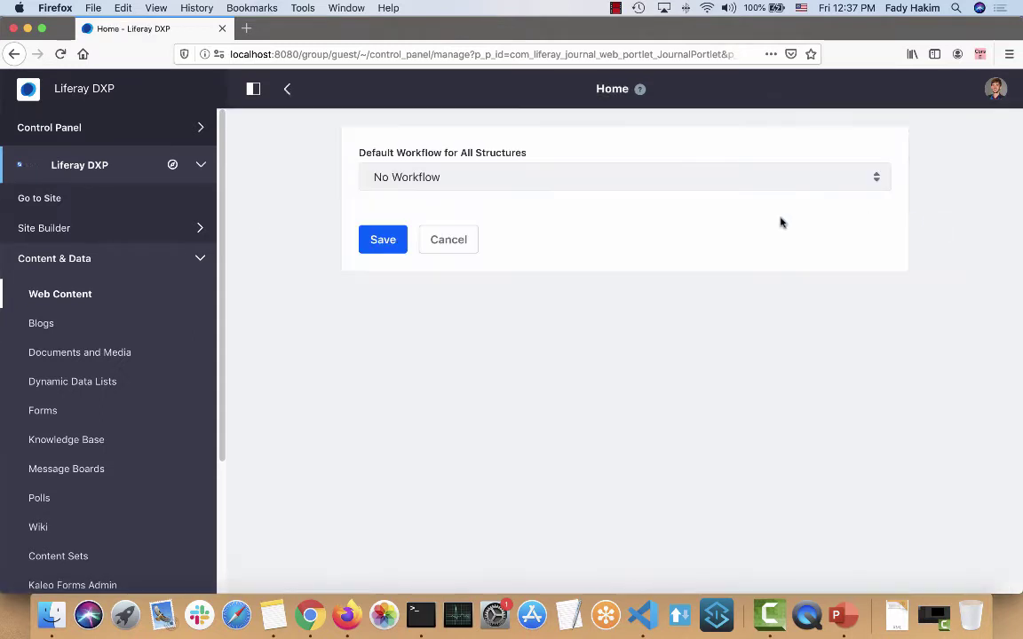
click(490, 182)
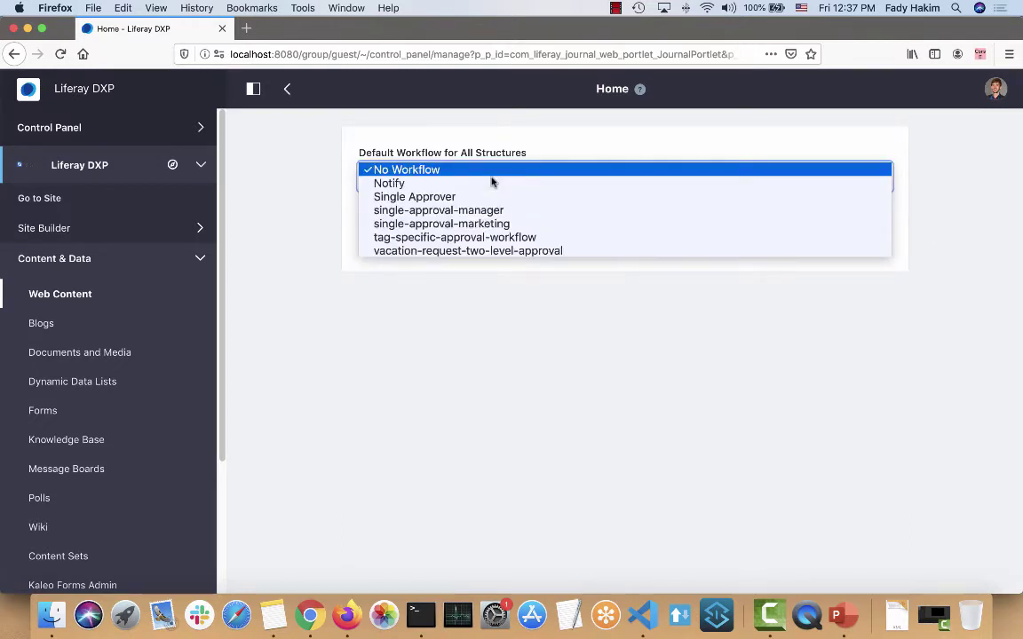
click(491, 196)
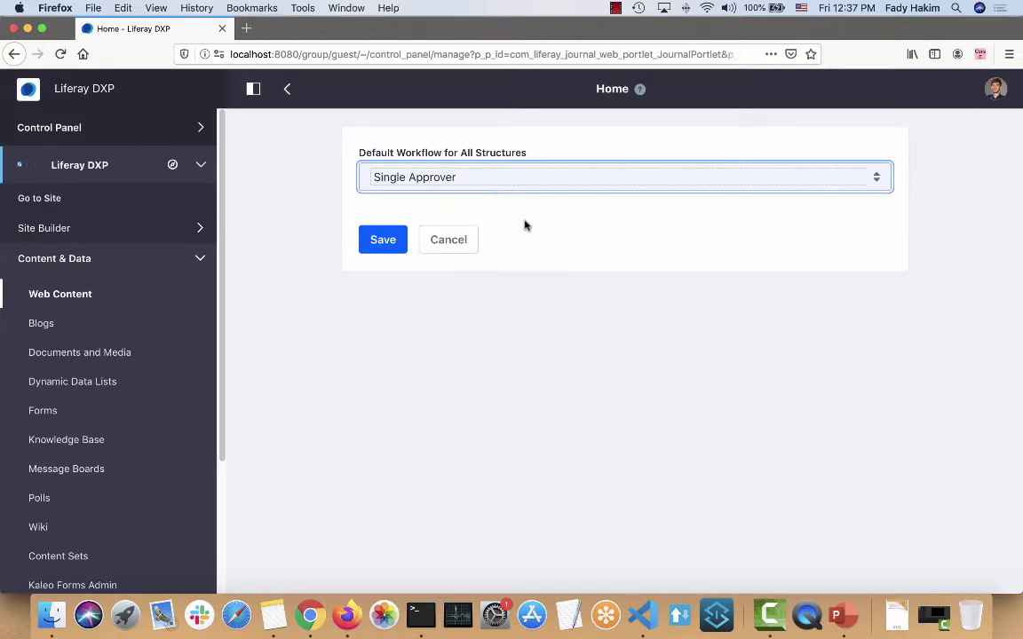
click(382, 238)
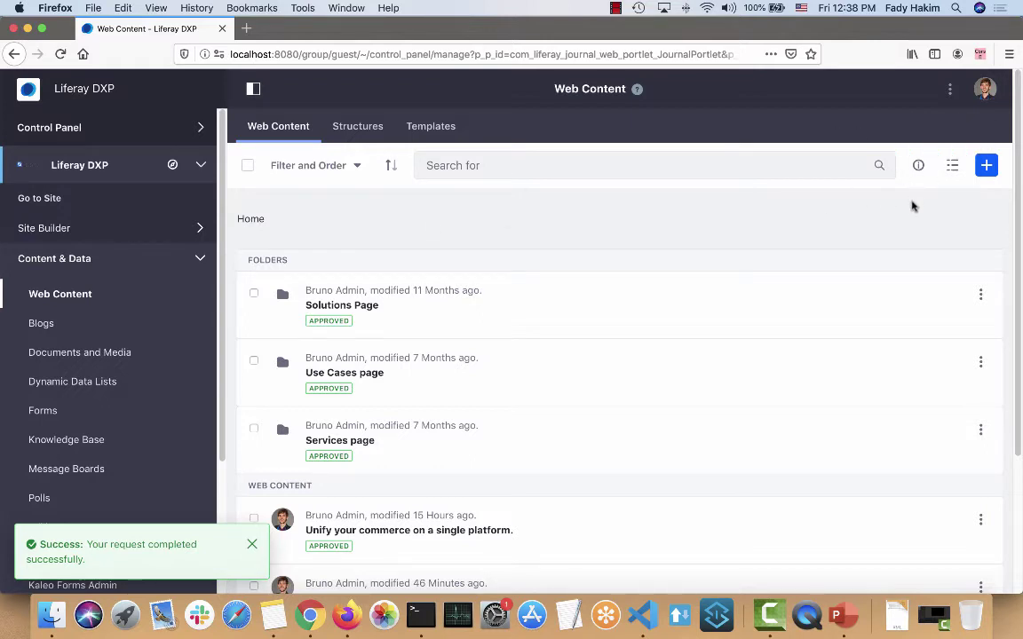
- Go to the site's home page with the side menu hidden, then switch to Chrome and load localhost:8080
click(46, 199)
click(252, 90)
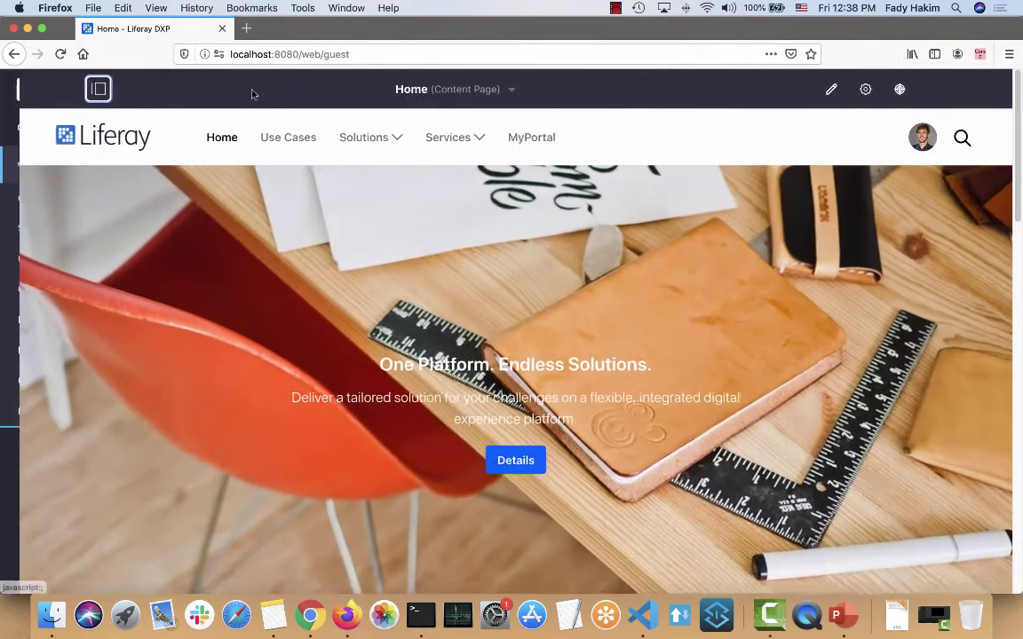
click(307, 622)
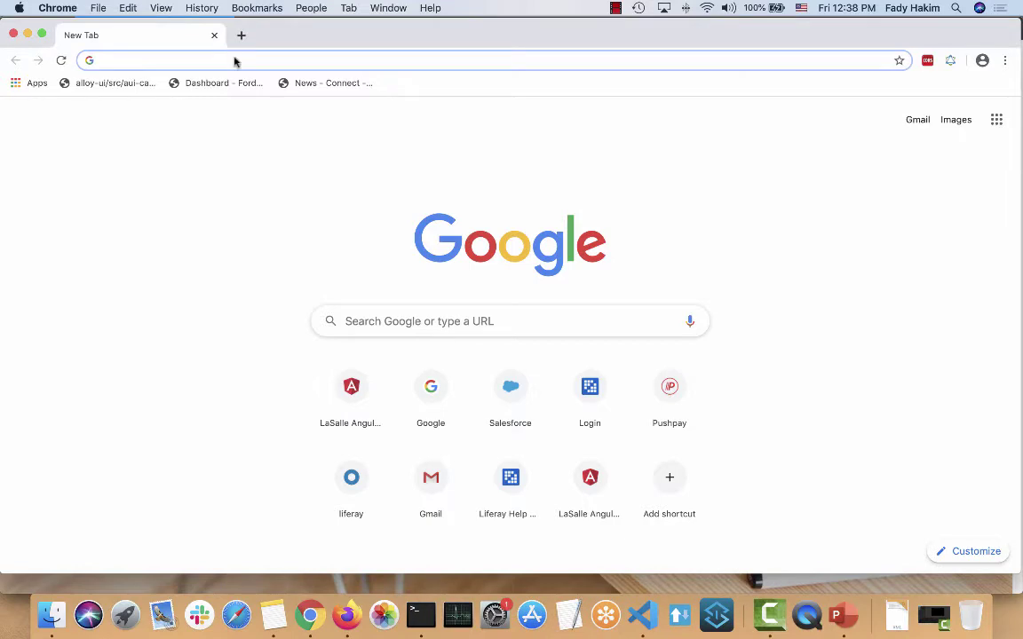
text(lo)
key(Right)
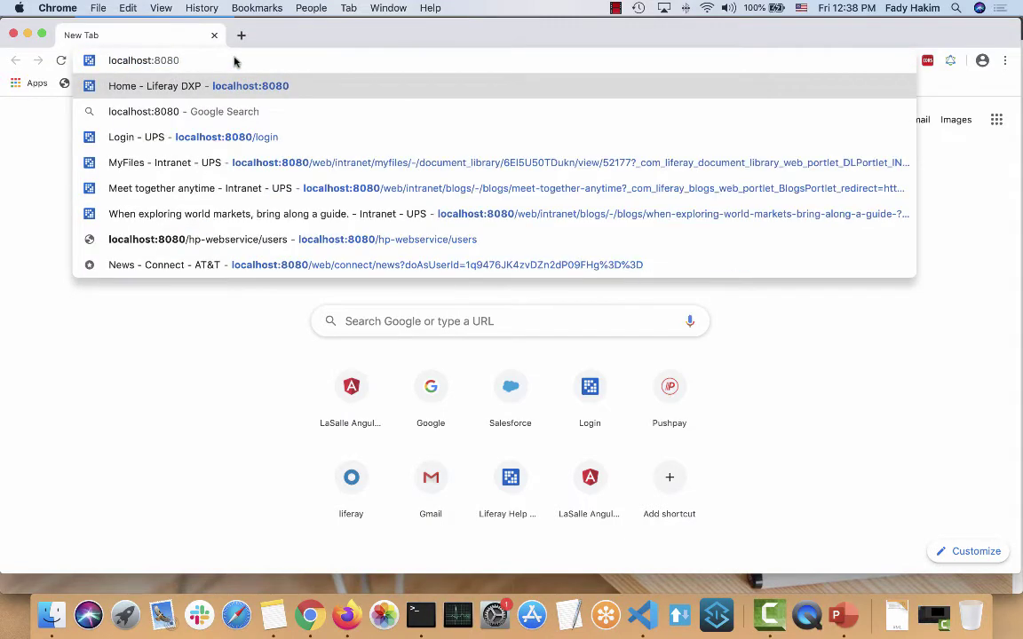
key(Return)
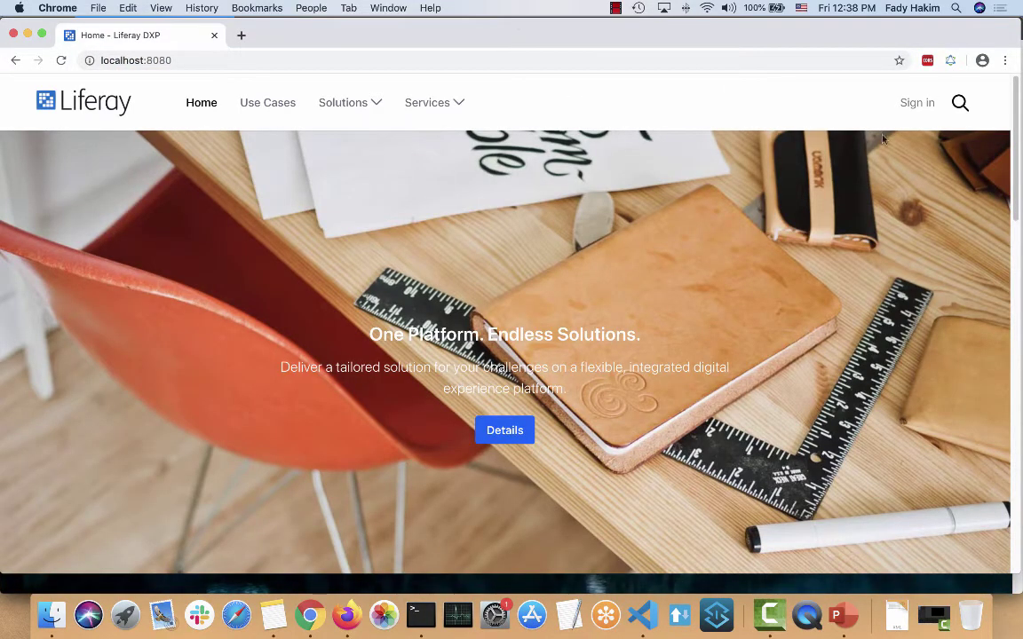
- Sign in to the Liferay site in Chrome with the content editor's screen name and account password
click(918, 103)
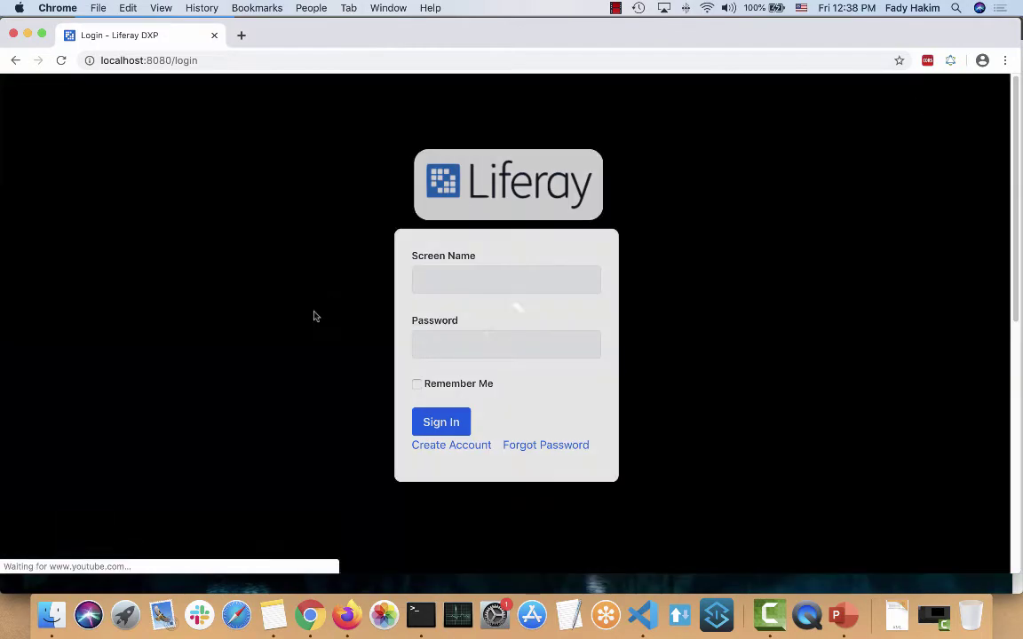
click(454, 275)
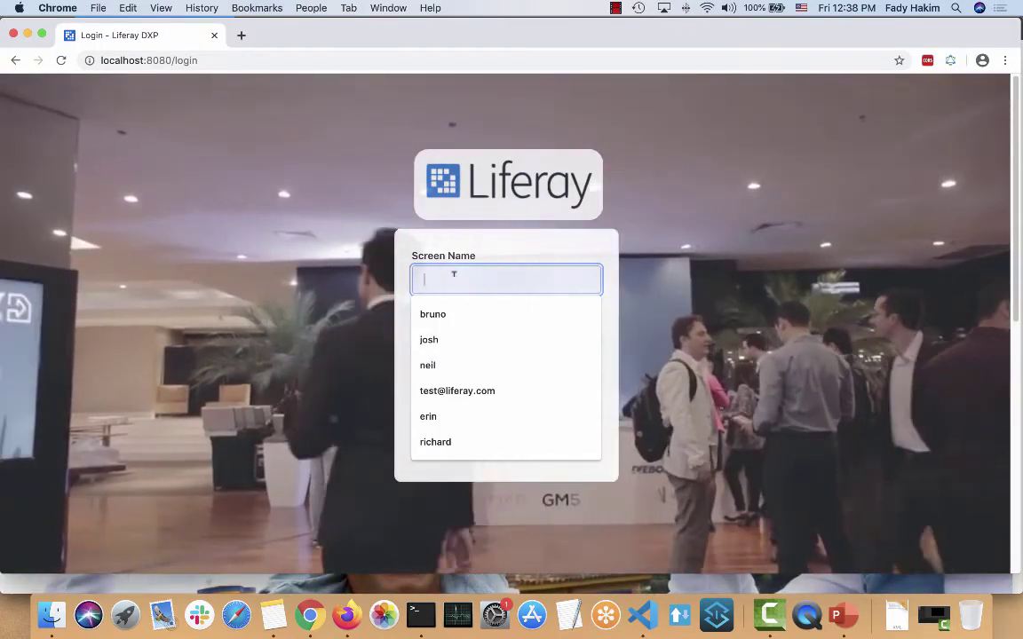
text(richard)
key(Tab)
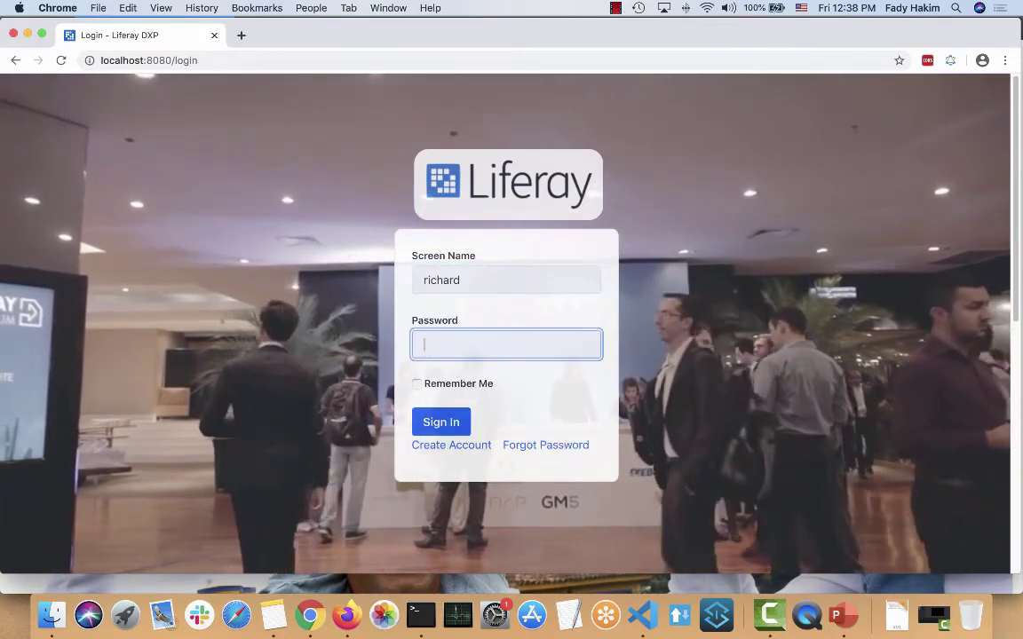
text(•••••••)
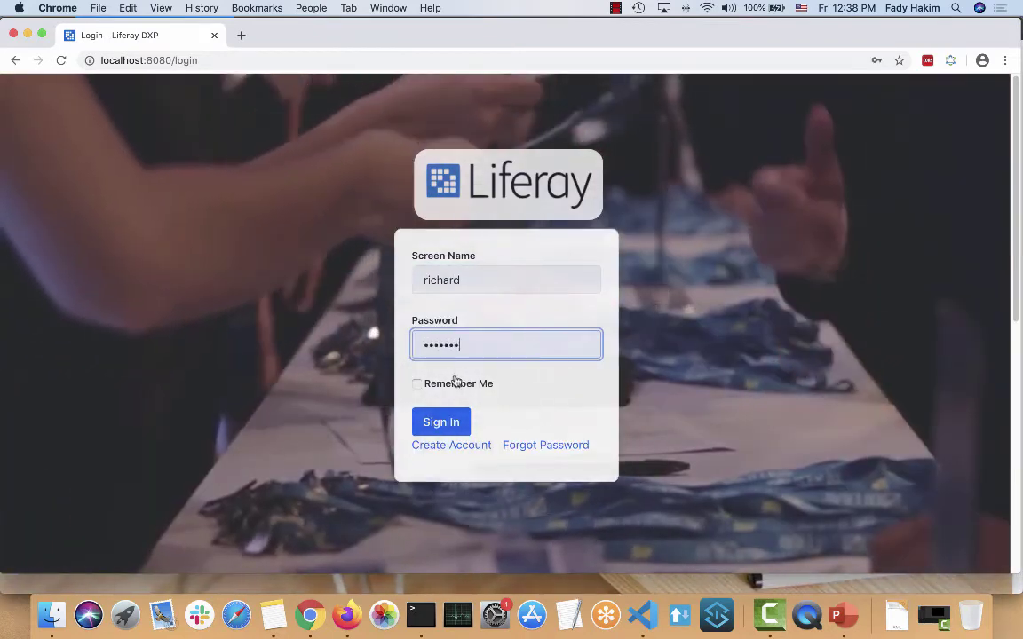
click(449, 422)
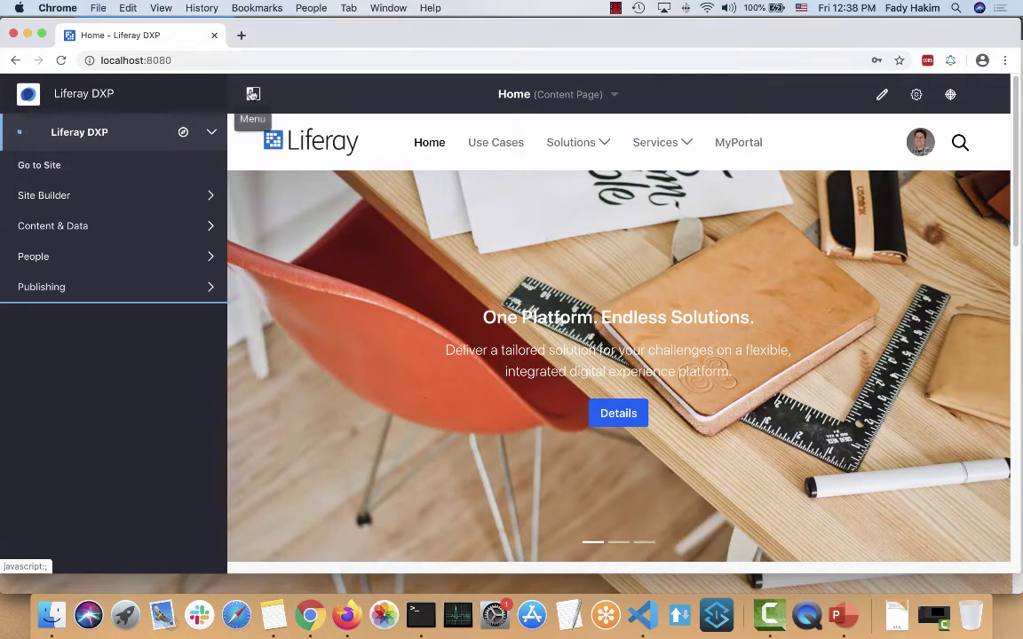
- Check which entries the product menu's Content & Data section offers this account, and hide the menu
click(253, 94)
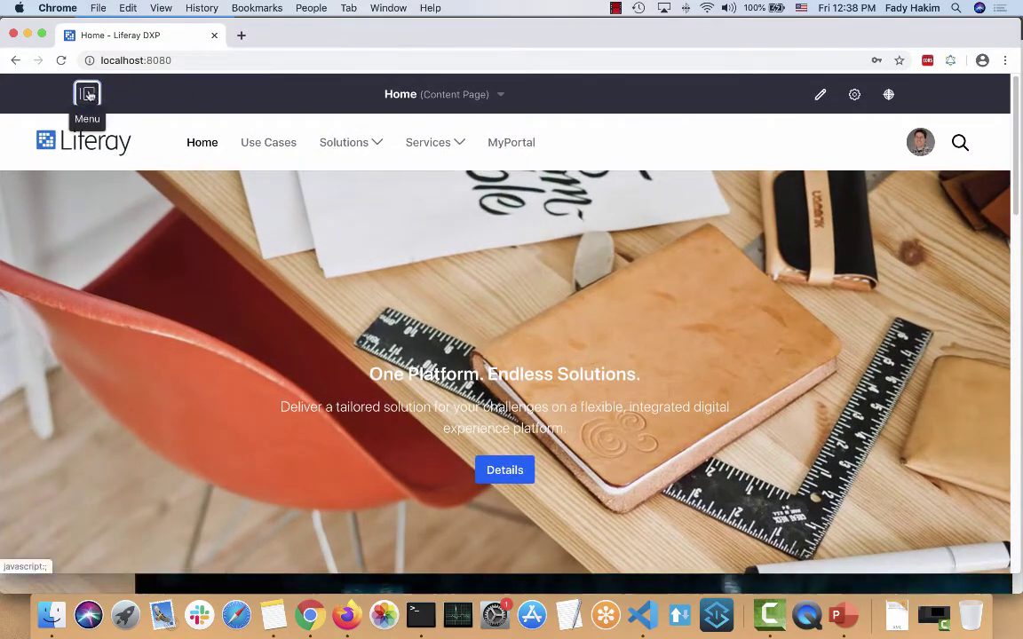
click(88, 94)
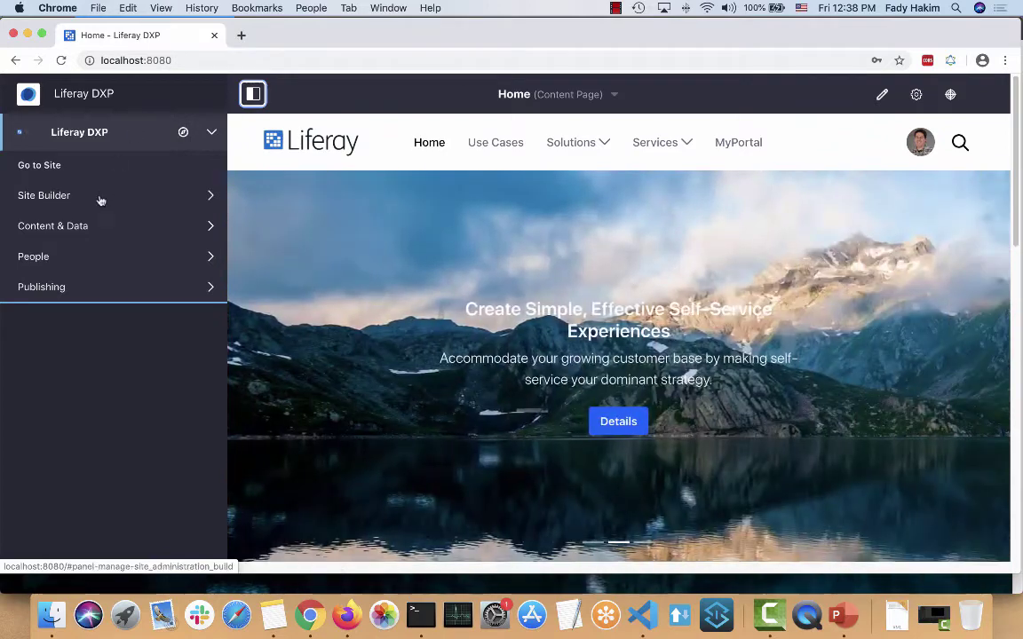
click(91, 229)
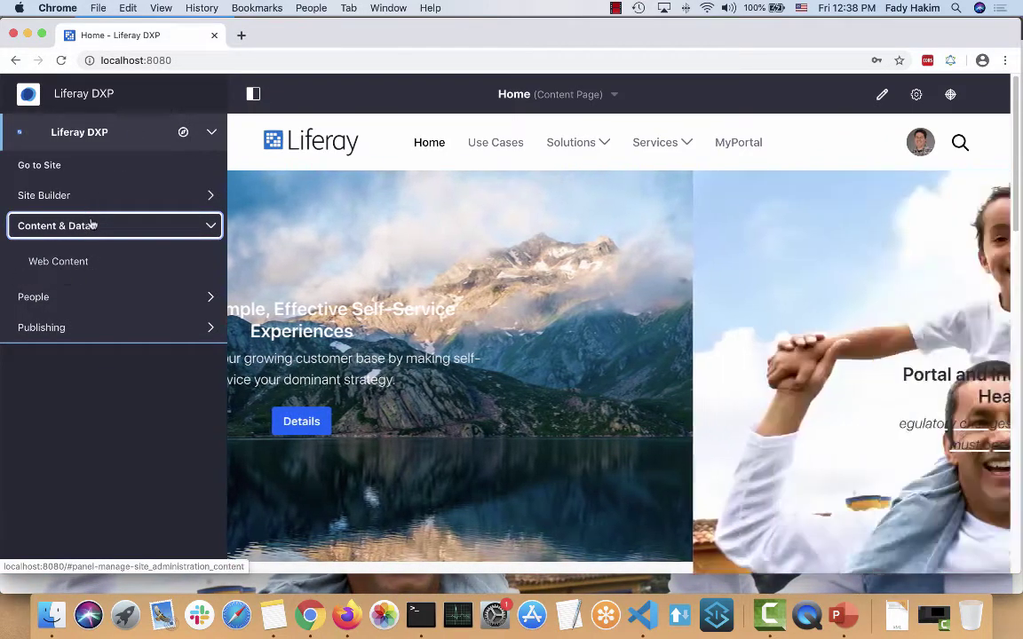
click(92, 225)
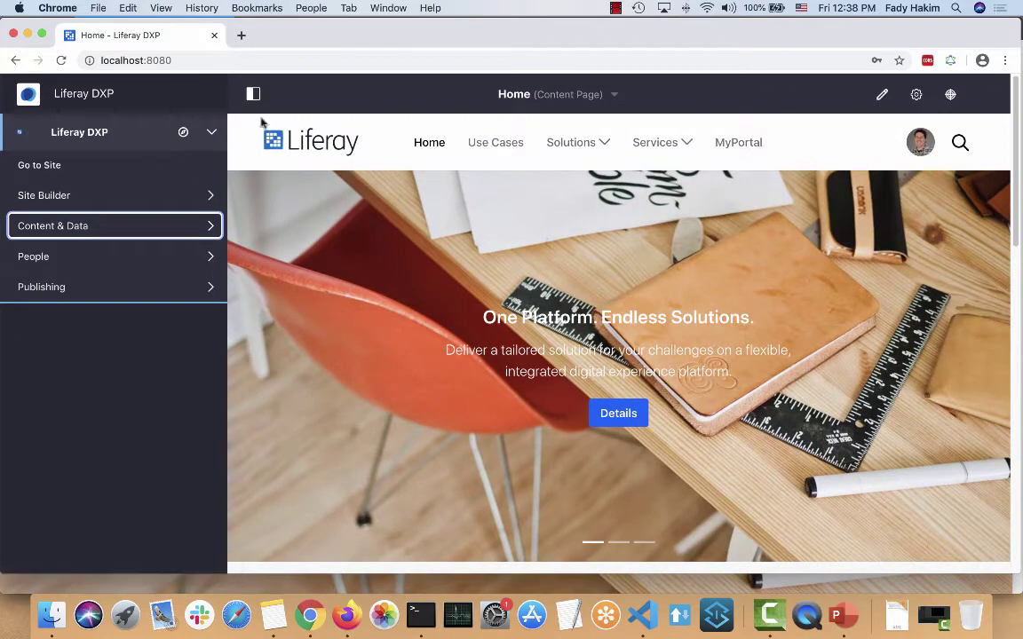
click(253, 96)
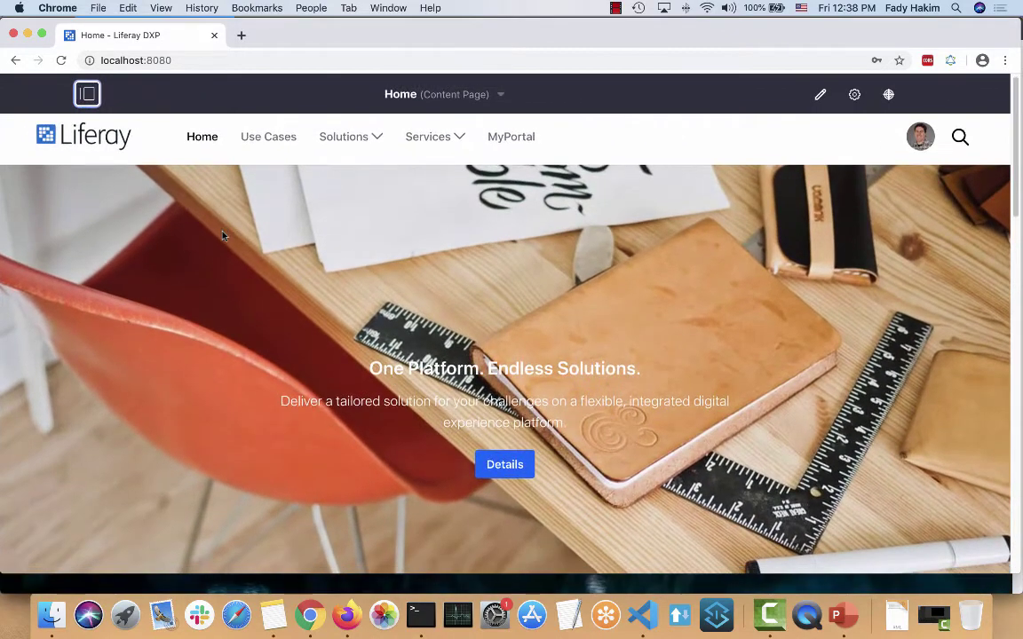
- Open the home page's web content "See why Gartner continues to position Liferay as a Leader for DXPs" for editing
scroll(223, 236, down, 15)
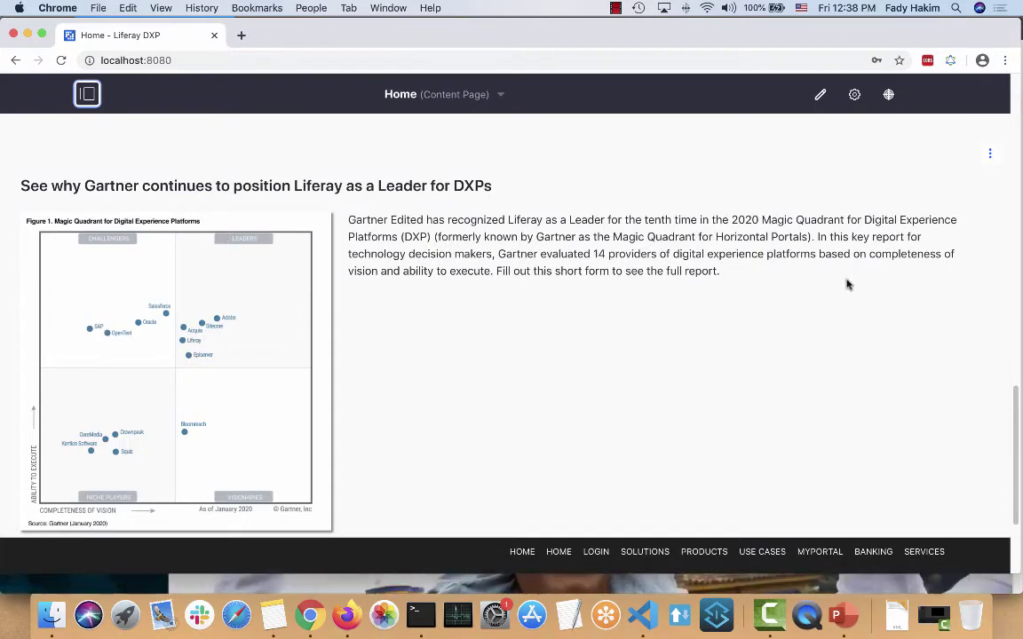
click(990, 157)
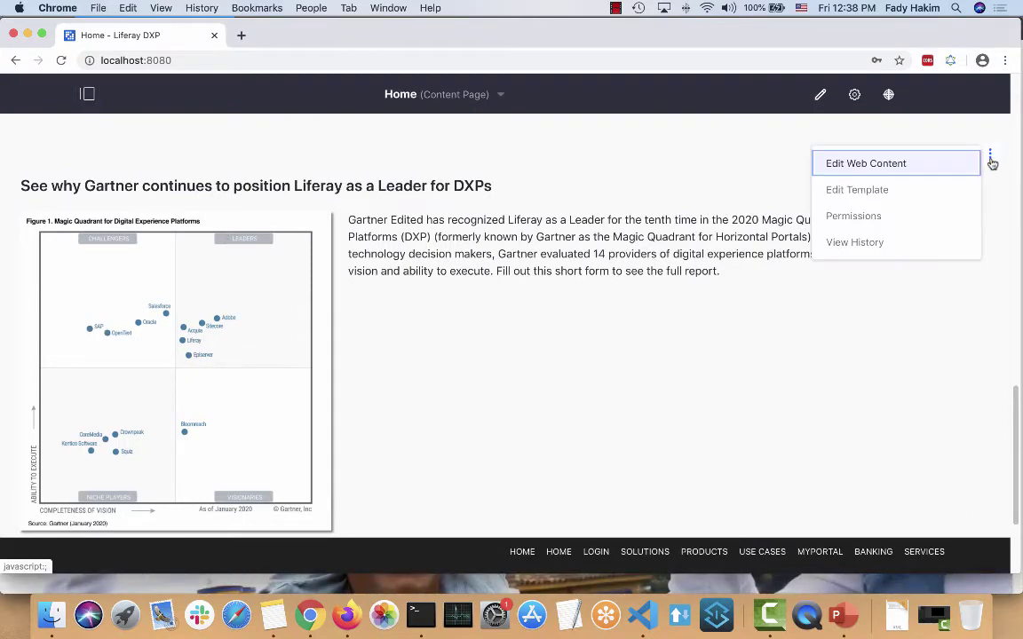
click(947, 166)
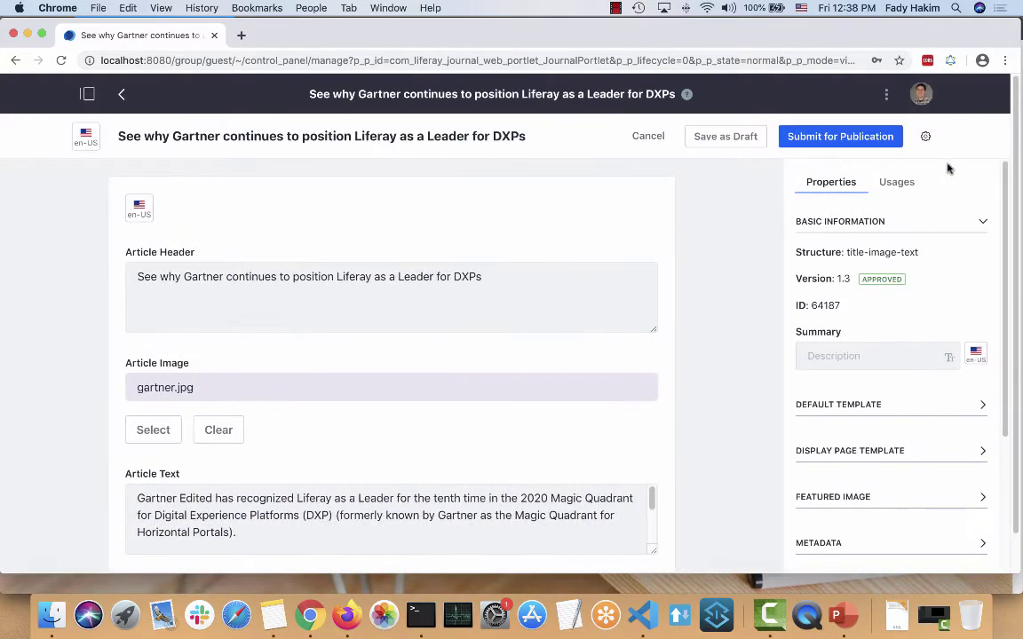
- Replace the web content's title with the heading "Leveraging AI to Improve the B2B Customer Experience" copied from Notes
click(273, 613)
click(484, 441)
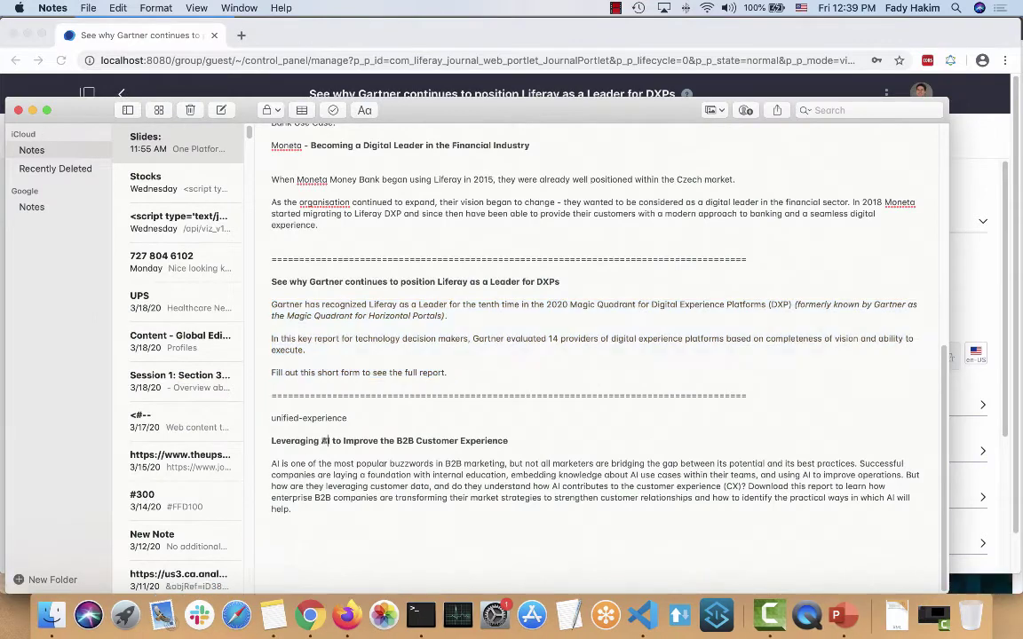
drag(514, 439, 281, 442)
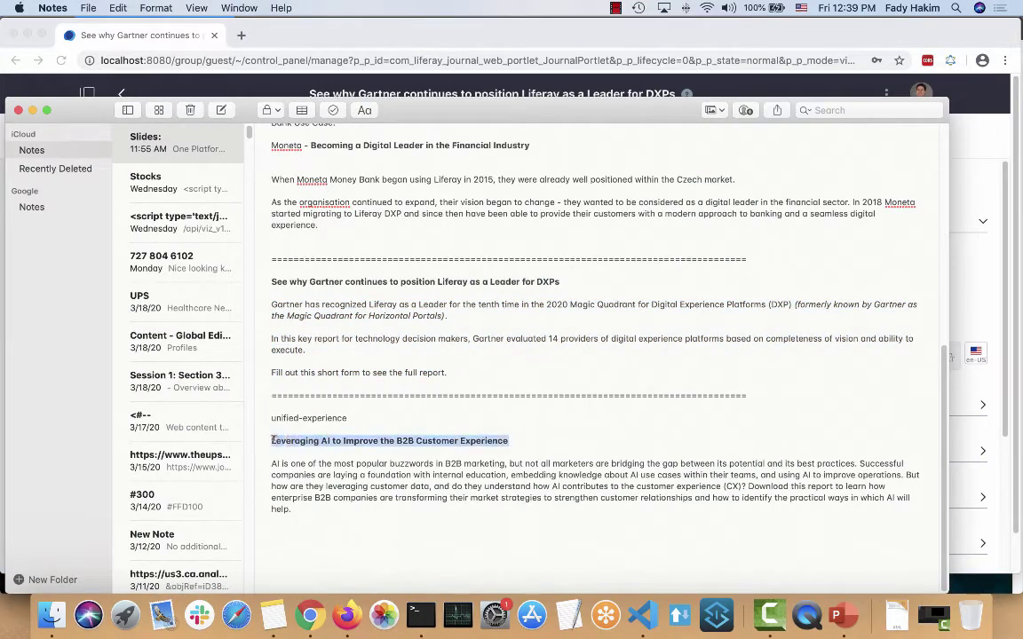
key(super+Tab)
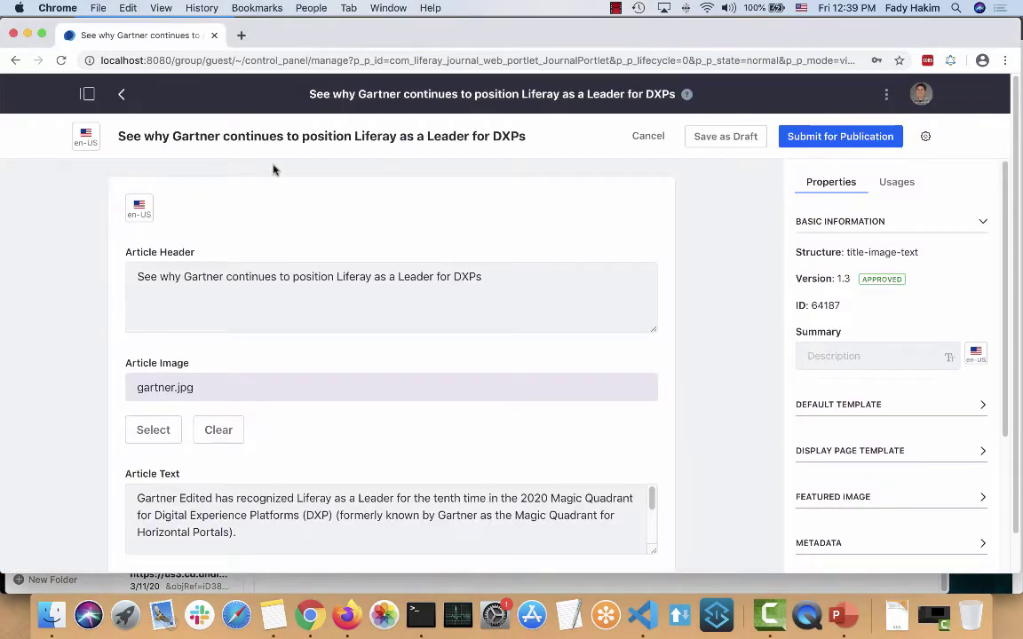
triple_click(285, 133)
text(Leveraging AI to Improve the B2B Customer Experience)
- Replace the first paragraph of Article Text with the Notes paragraph beginning "AI is one of the most popular buzzwords in B2B marketing"
key(super+Tab)
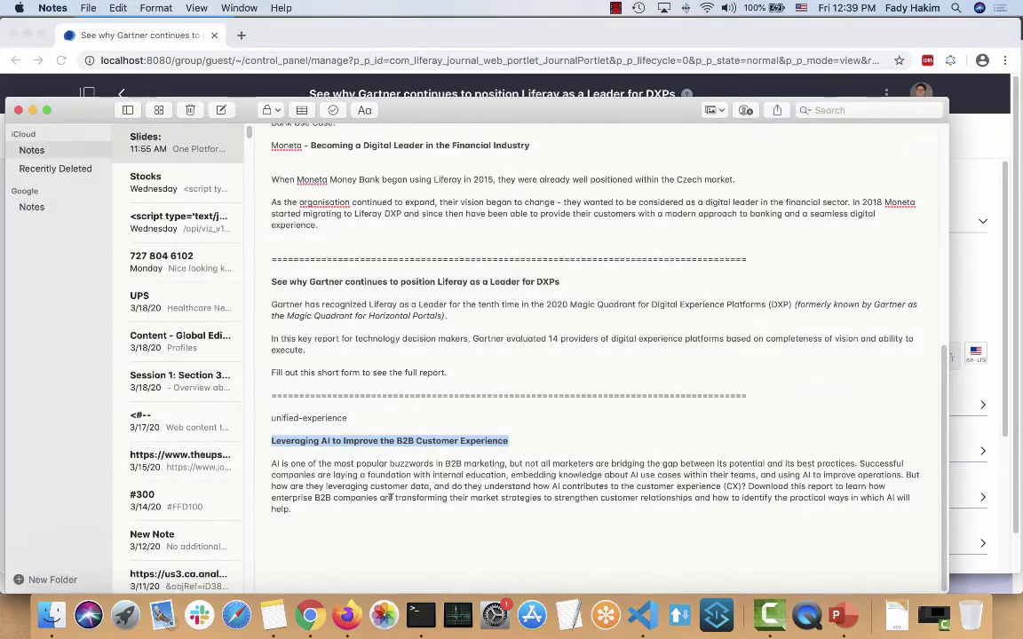
drag(292, 509, 267, 471)
key(super+Tab)
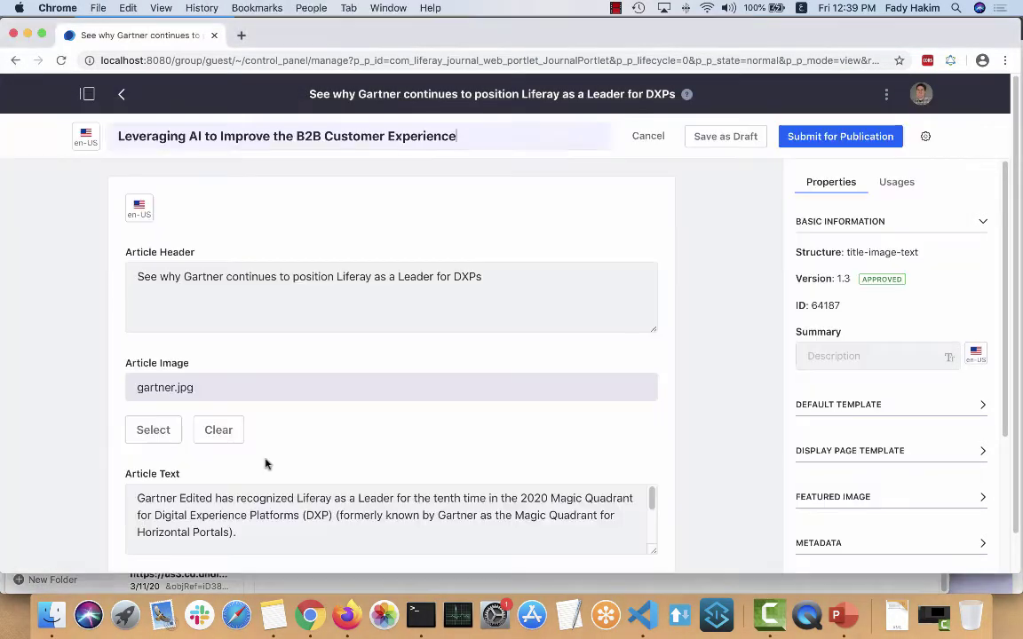
triple_click(237, 523)
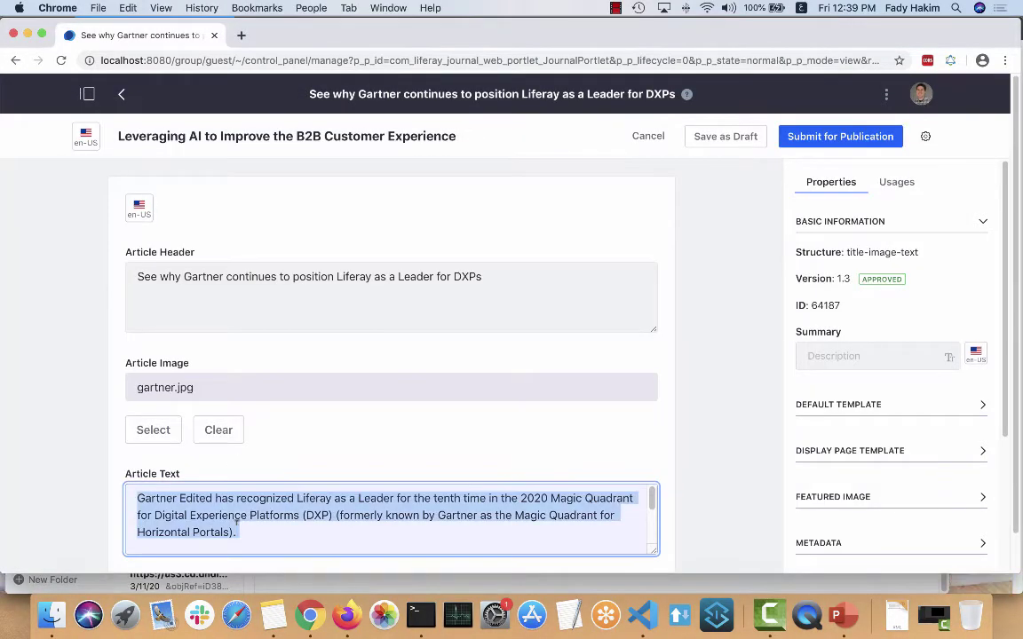
key(super+v)
- Set the Article Header to the copied title "Leveraging AI to Improve the B2B Customer Experience" and open the file selection for the Article Image
triple_click(377, 136)
key(super+c)
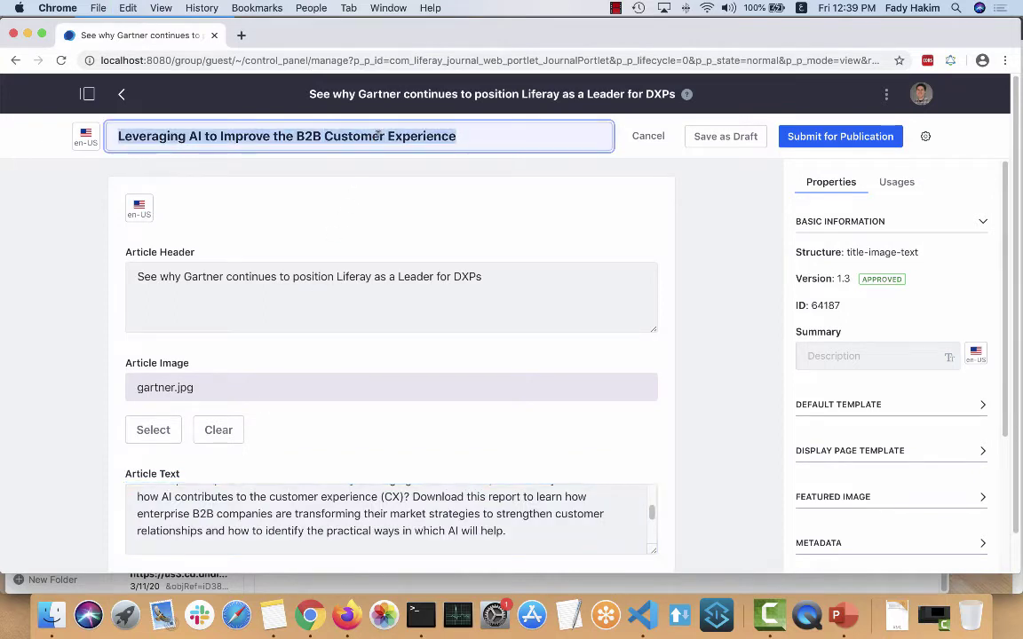
double_click(325, 276)
key(super+a)
key(super+v)
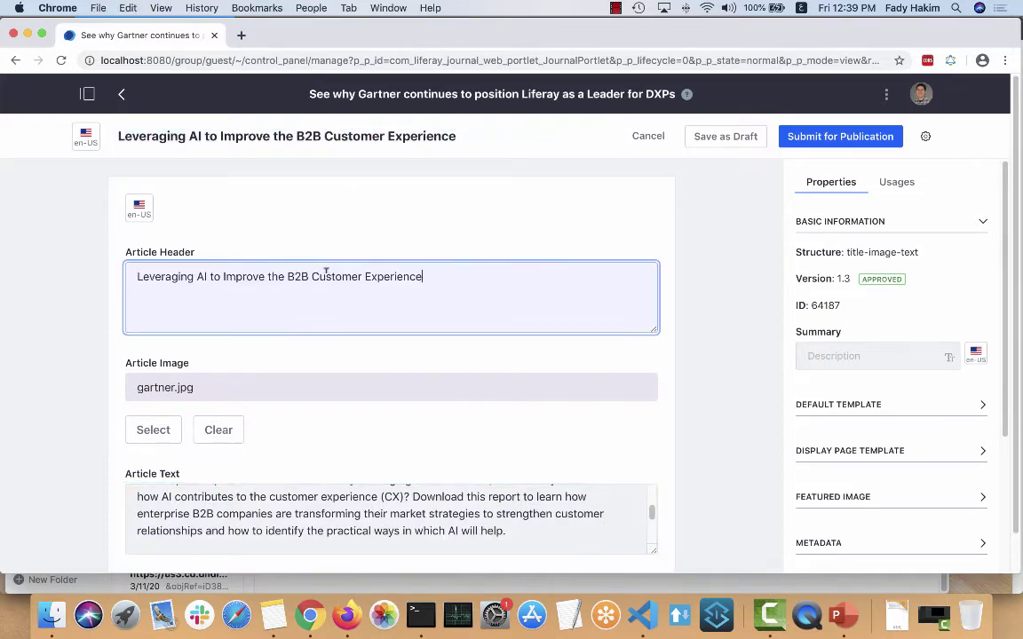
click(166, 432)
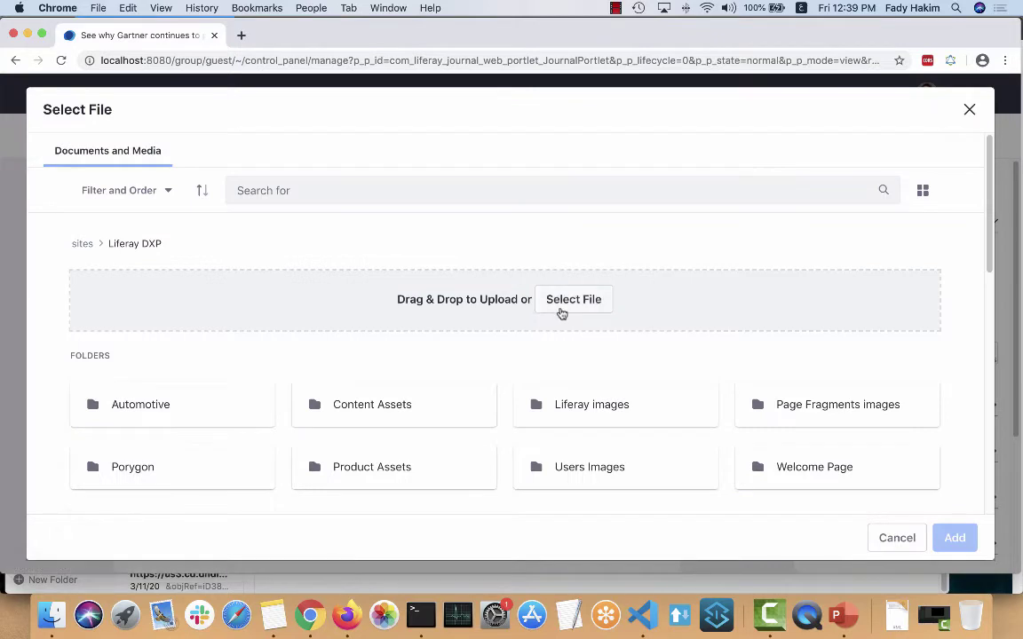
click(561, 311)
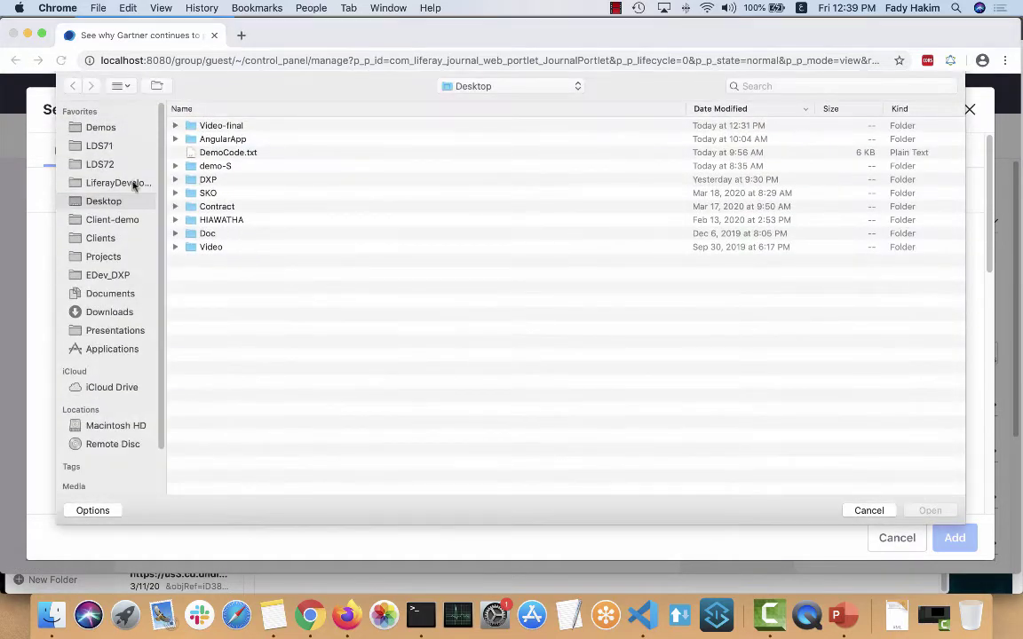
click(216, 169)
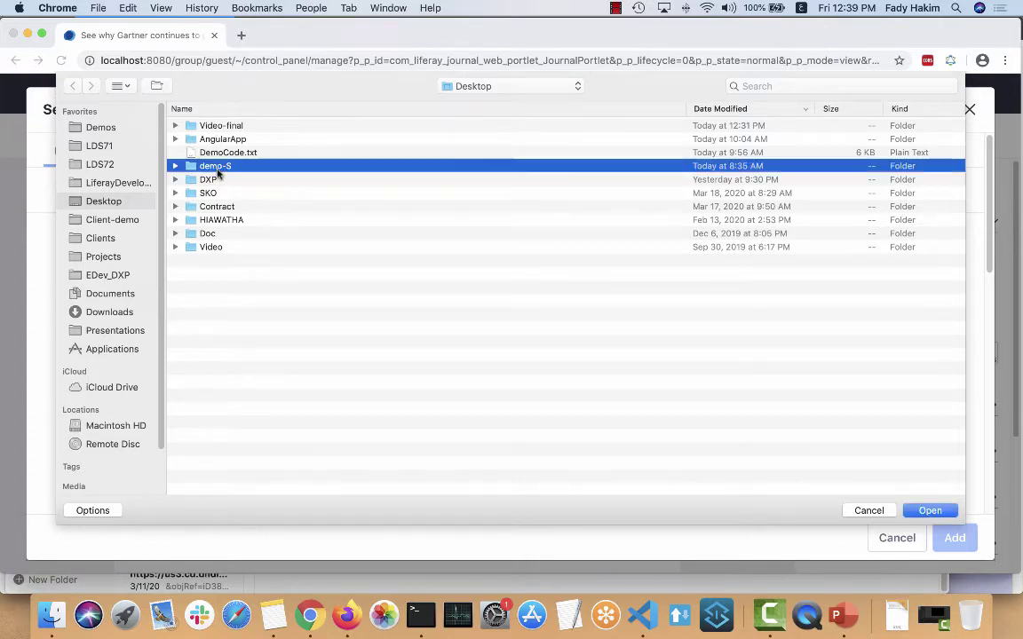
double_click(219, 168)
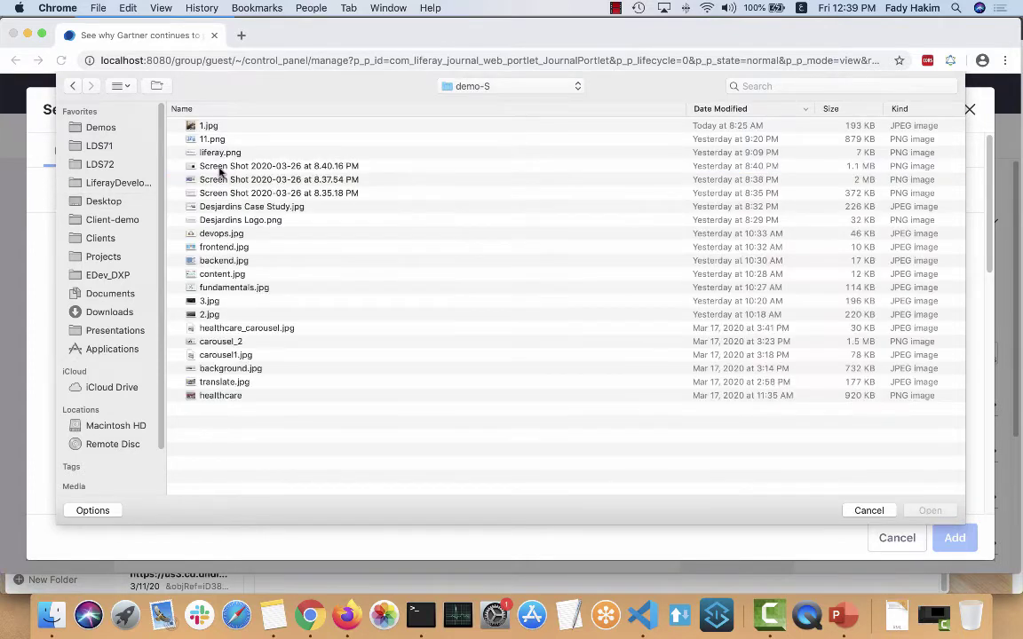
click(73, 86)
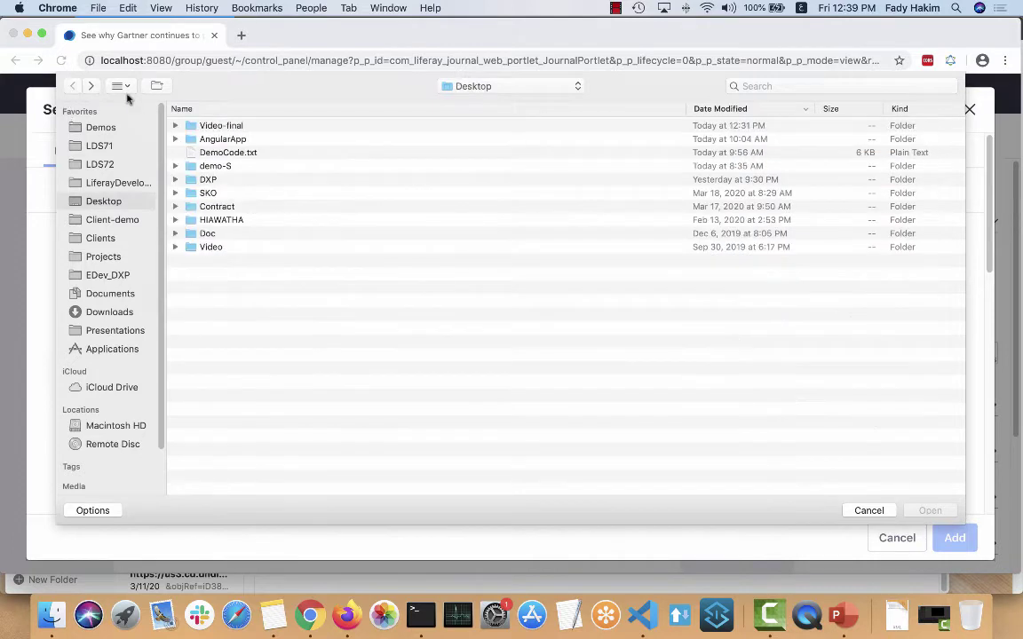
double_click(235, 129)
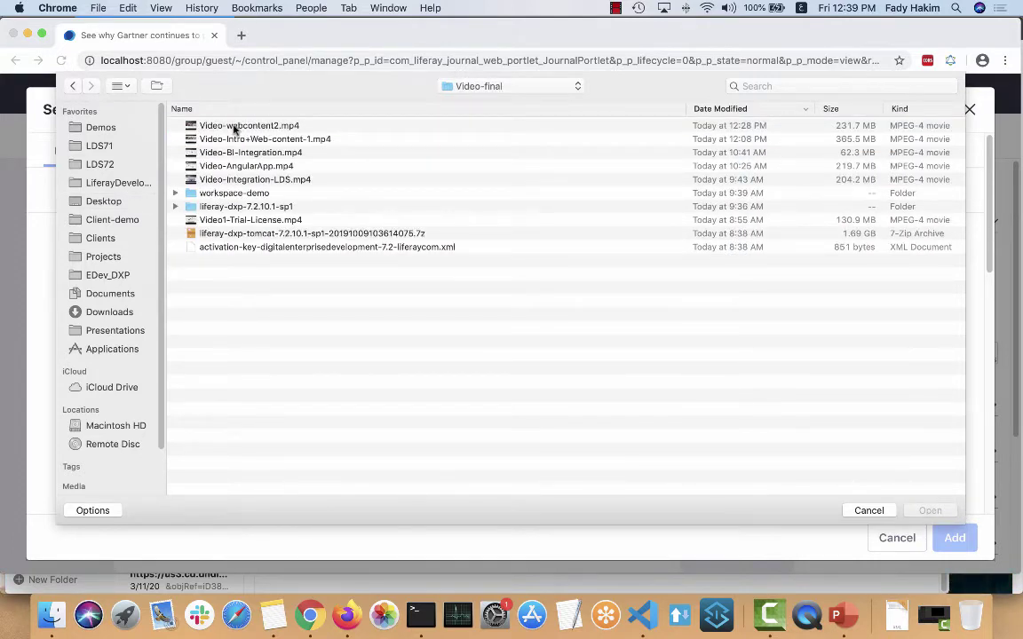
click(71, 87)
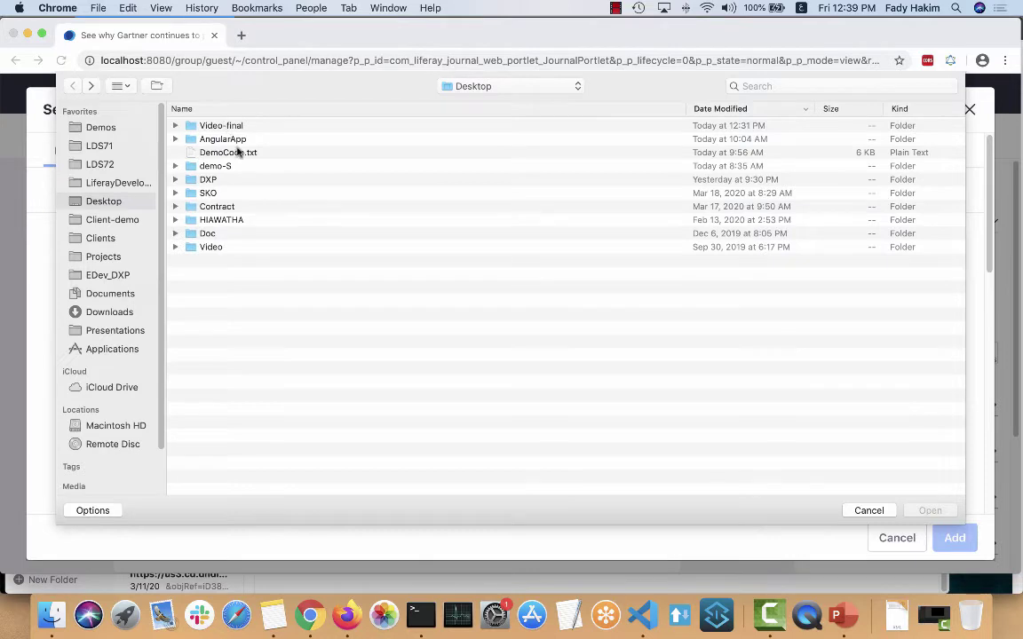
double_click(217, 247)
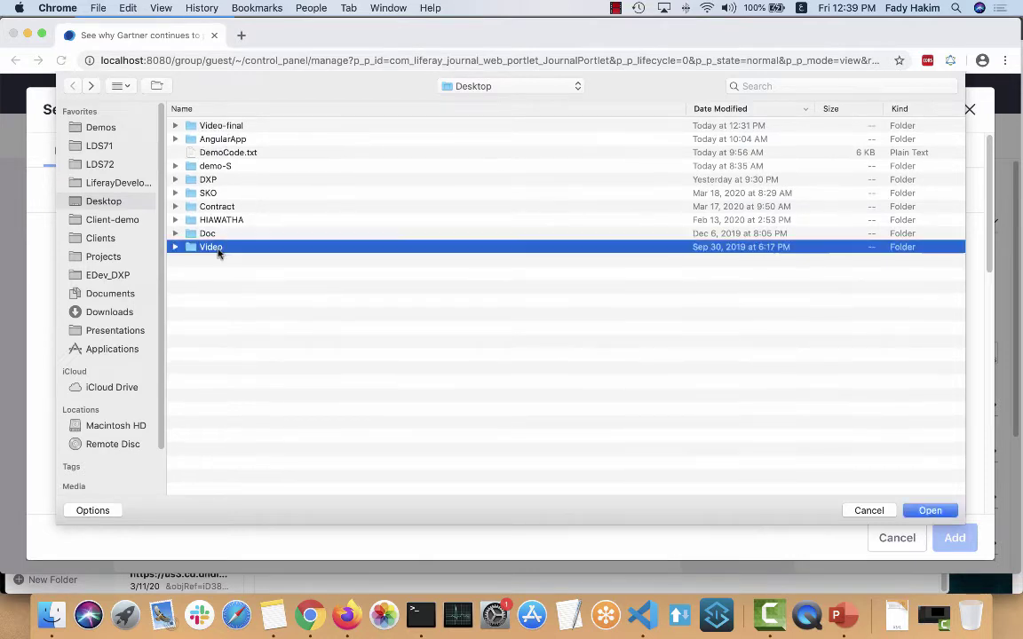
click(73, 86)
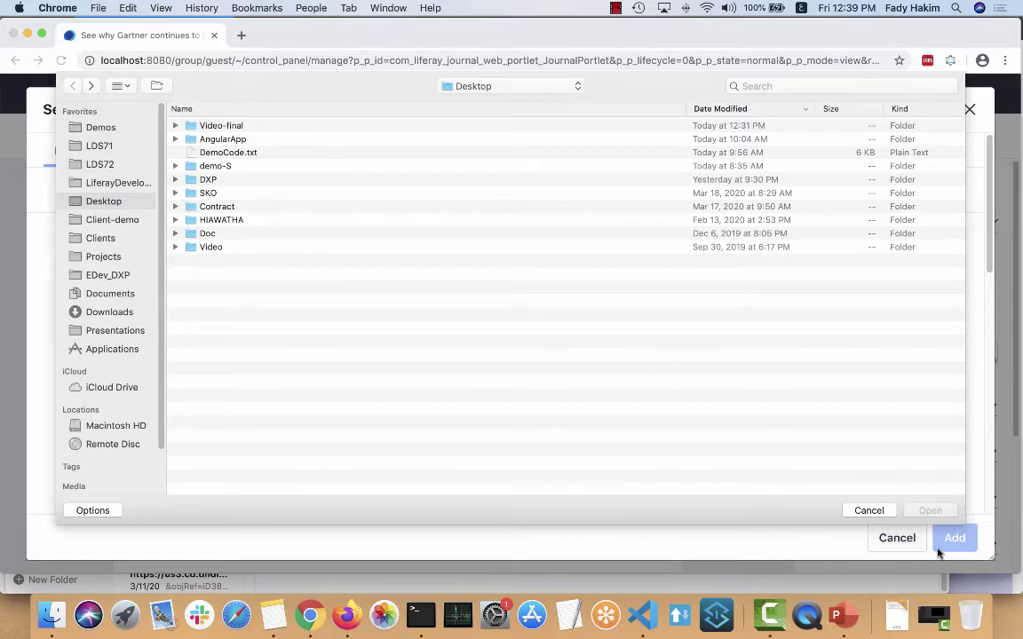
click(886, 514)
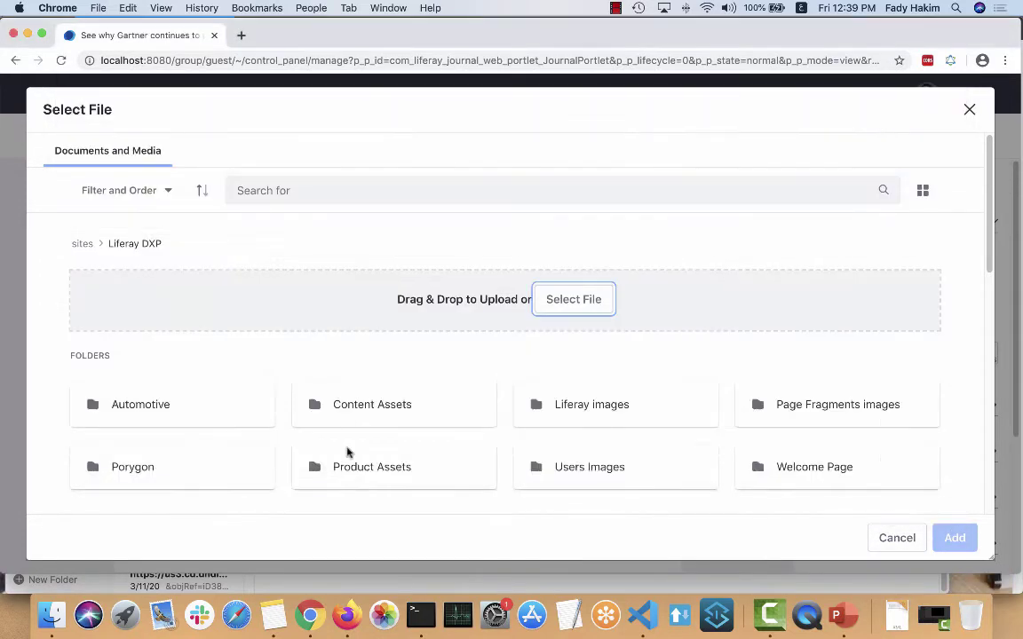
- Set the Article Image to caleb-woods-172534-unsplash.jpg from the Automotive folder and submit the web content for publication
scroll(377, 456, down, 1)
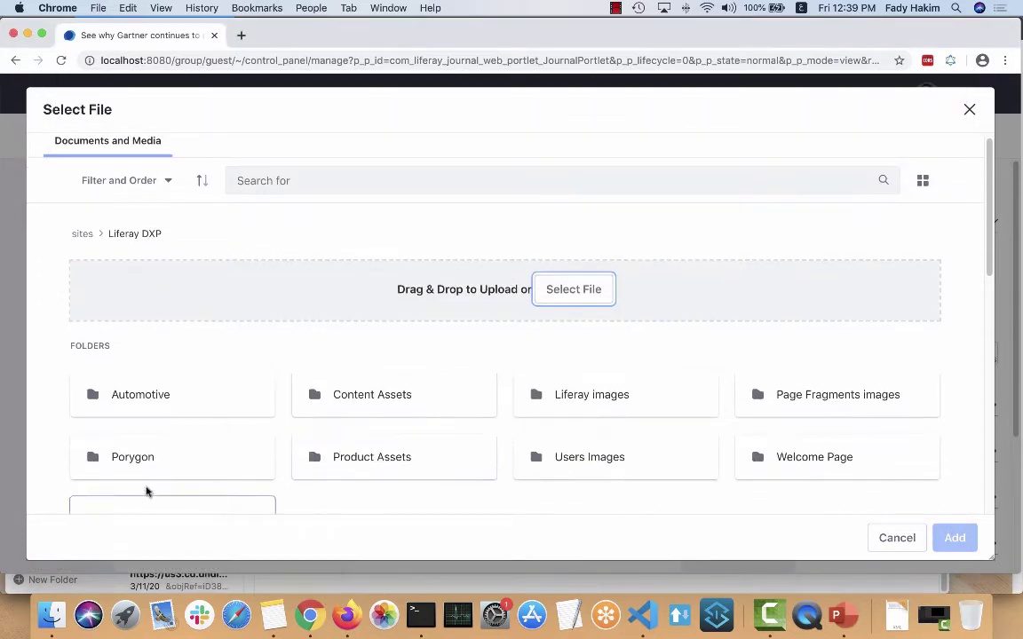
click(156, 395)
scroll(152, 398, down, 3)
click(152, 398)
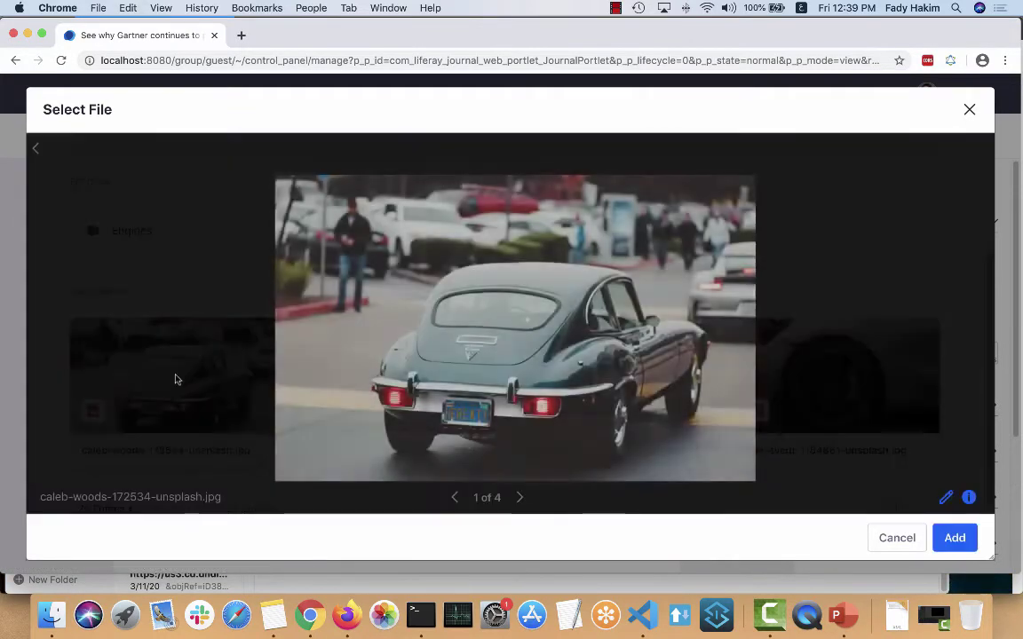
click(955, 537)
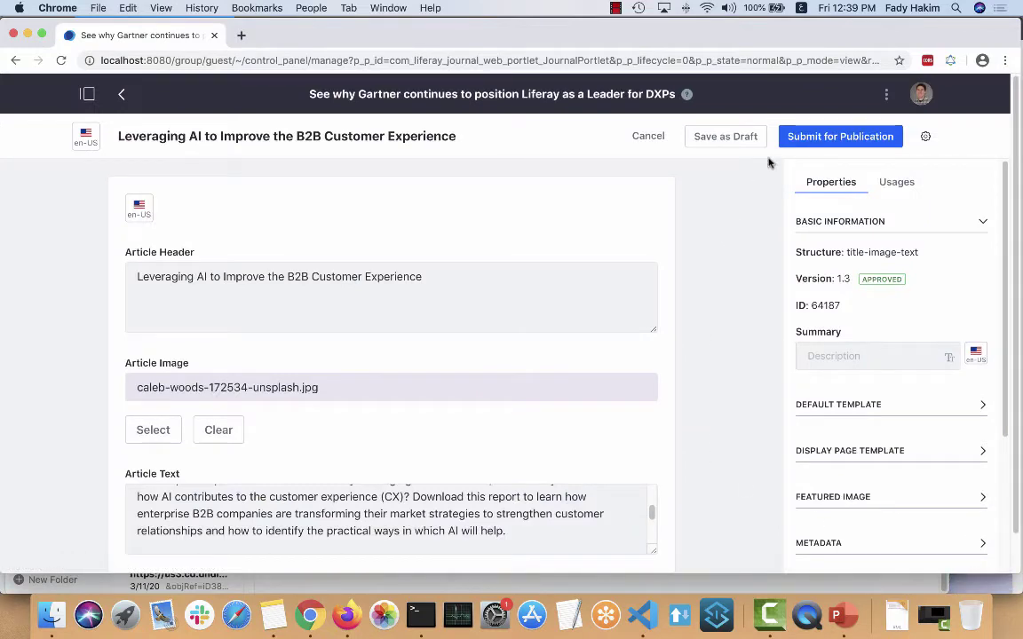
click(804, 137)
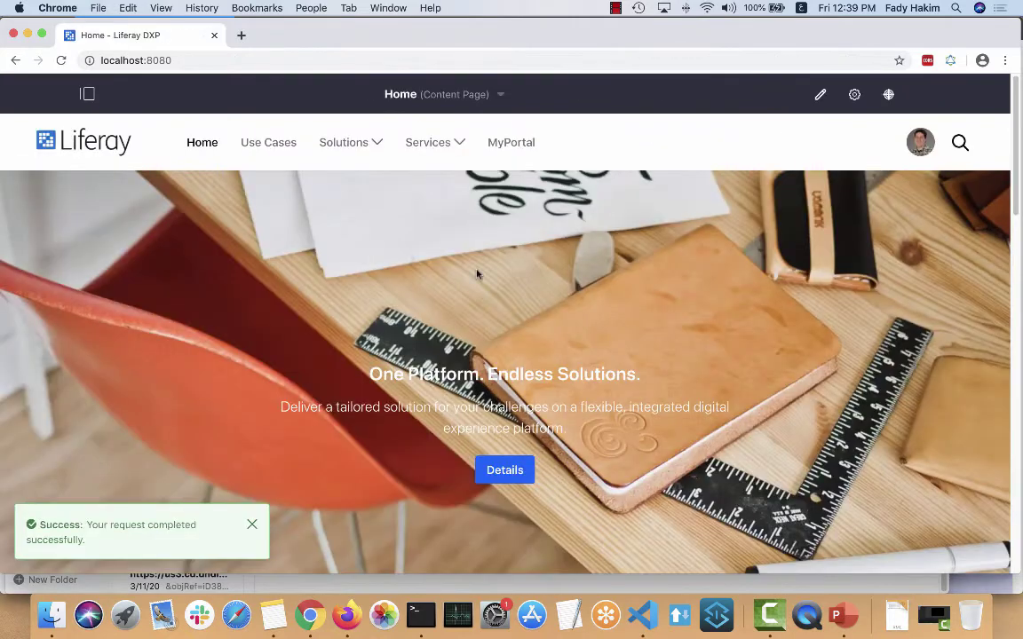
- Dismiss the success notification and check the Gartner web content near the end of the home page
click(254, 526)
scroll(255, 531, down, 10)
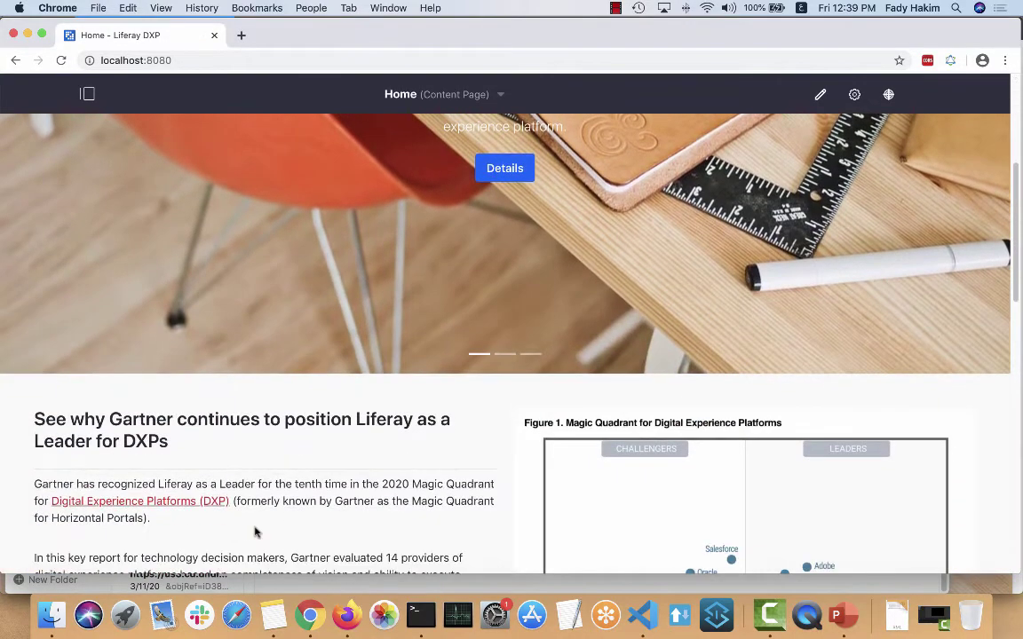
scroll(255, 531, down, 10)
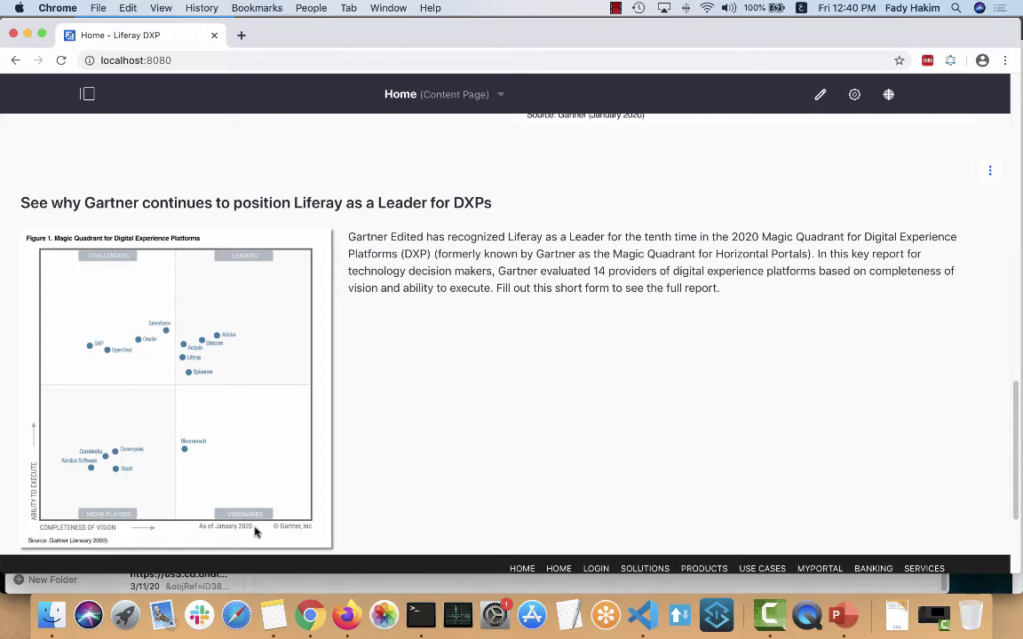
- Switch to the administrator's session in Firefox, reload the home page and open the workflow review notification for the Web Content Article
click(347, 615)
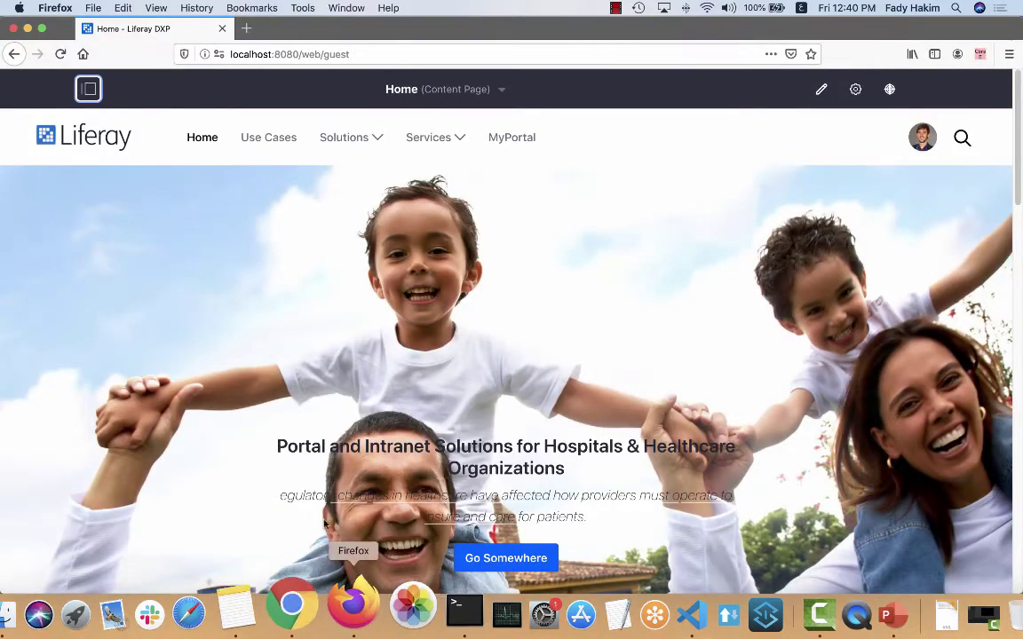
click(60, 55)
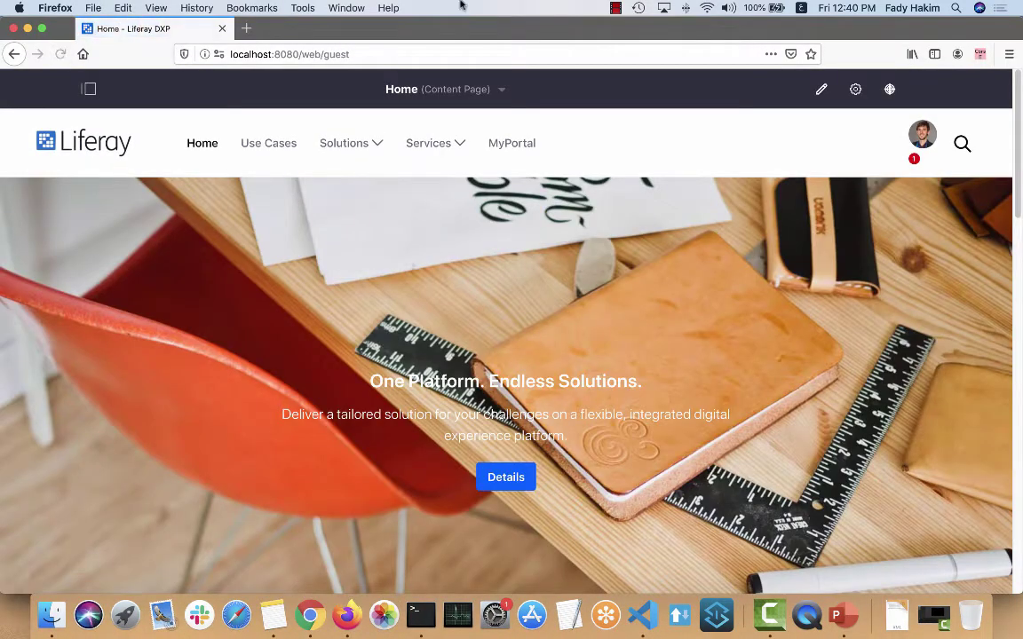
click(915, 160)
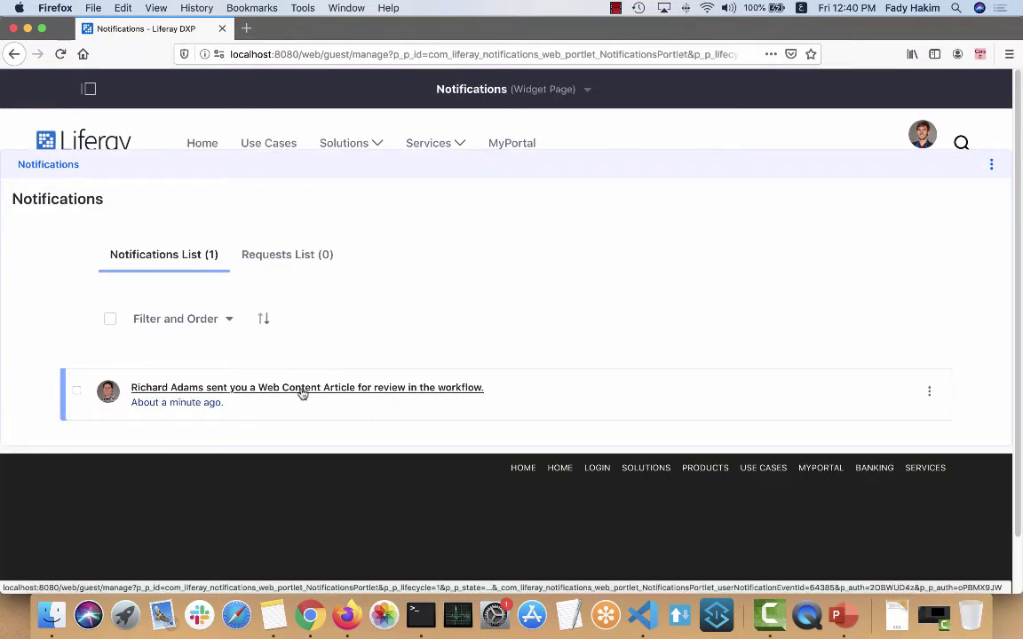
click(421, 388)
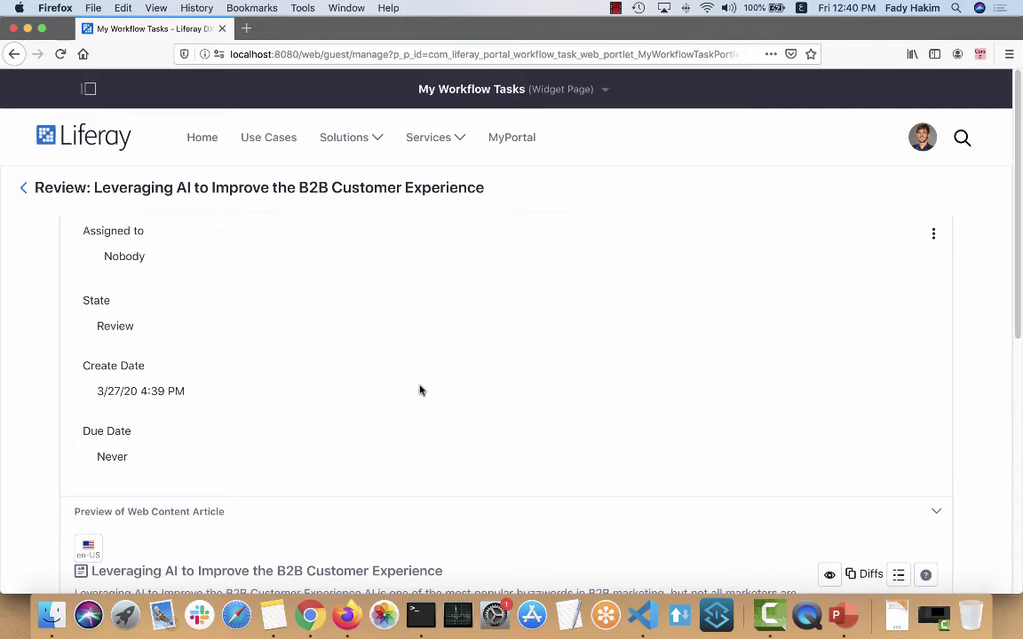
- View the full preview of the submitted article from its review task, and return to the task
scroll(421, 391, down, 5)
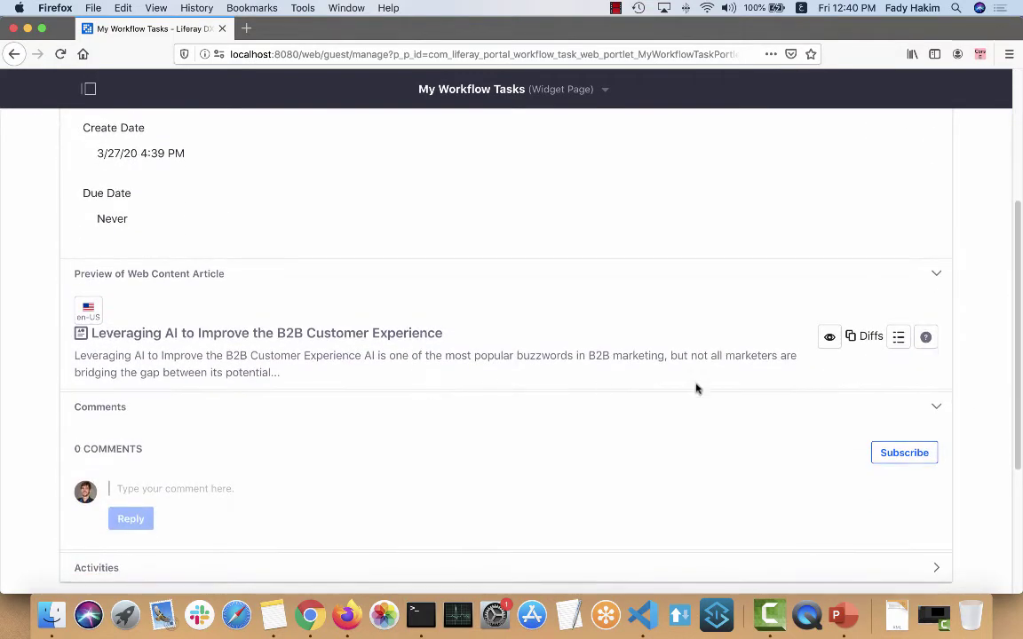
click(830, 336)
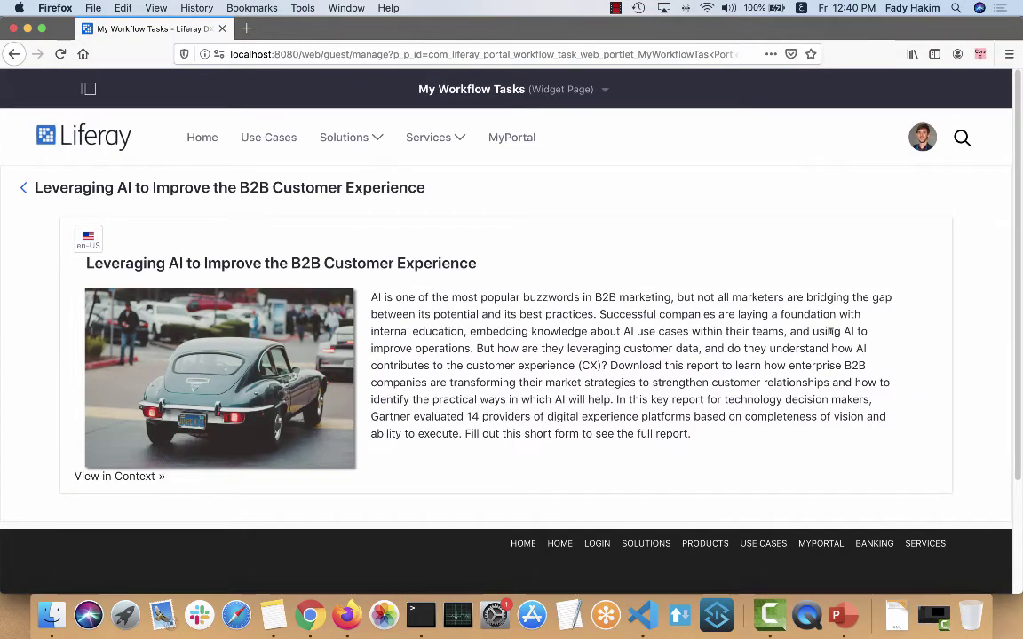
click(25, 190)
scroll(567, 440, down, 1)
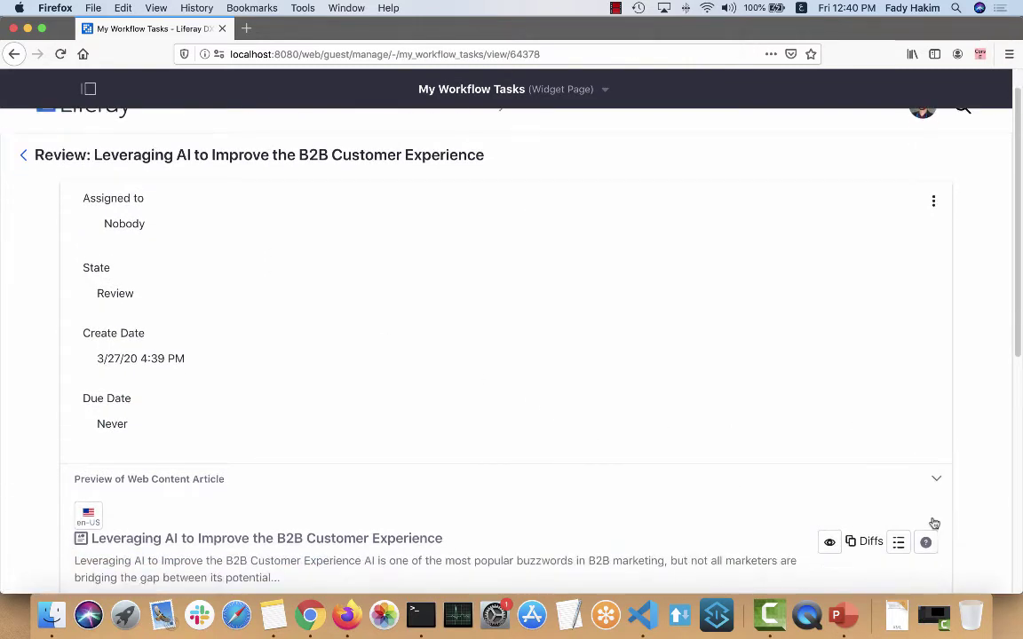
- Open the article's Diffs and examine the deleted and added content between Version 1.3 and Version 1.4
click(878, 543)
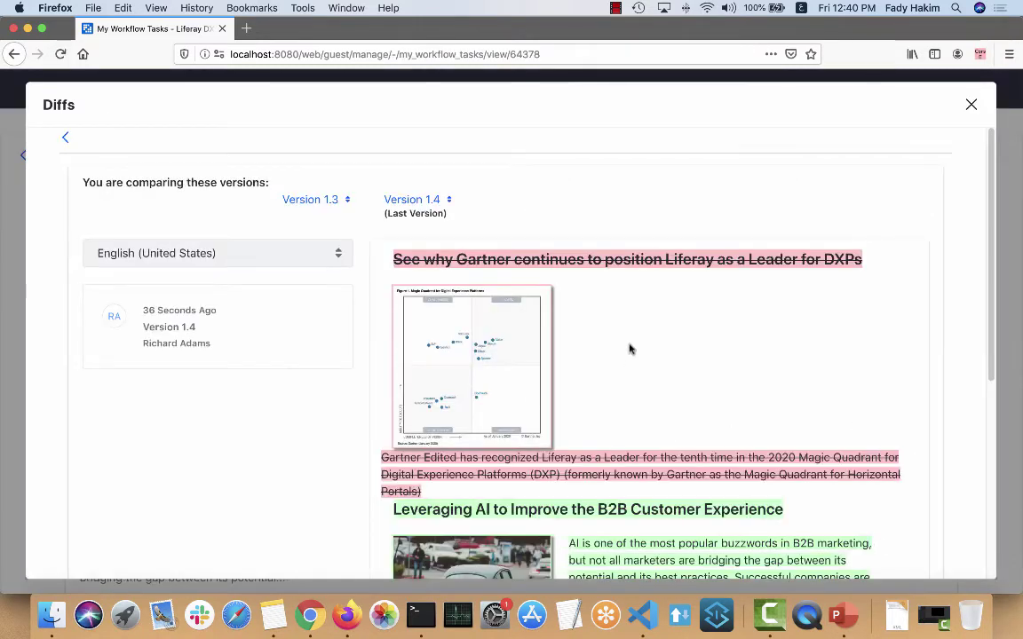
scroll(630, 349, down, 5)
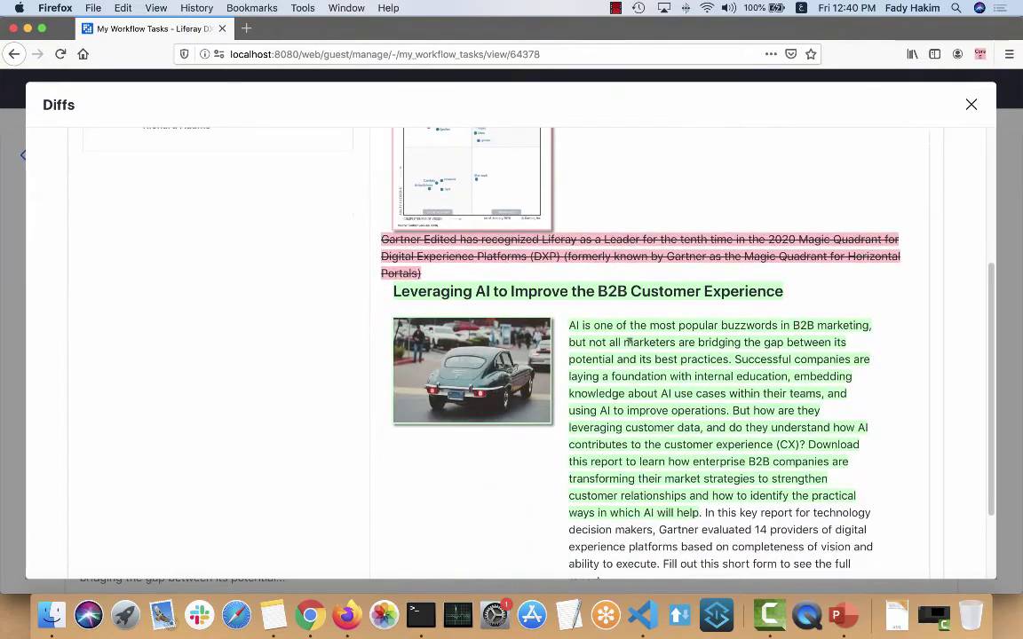
scroll(628, 340, up, 4)
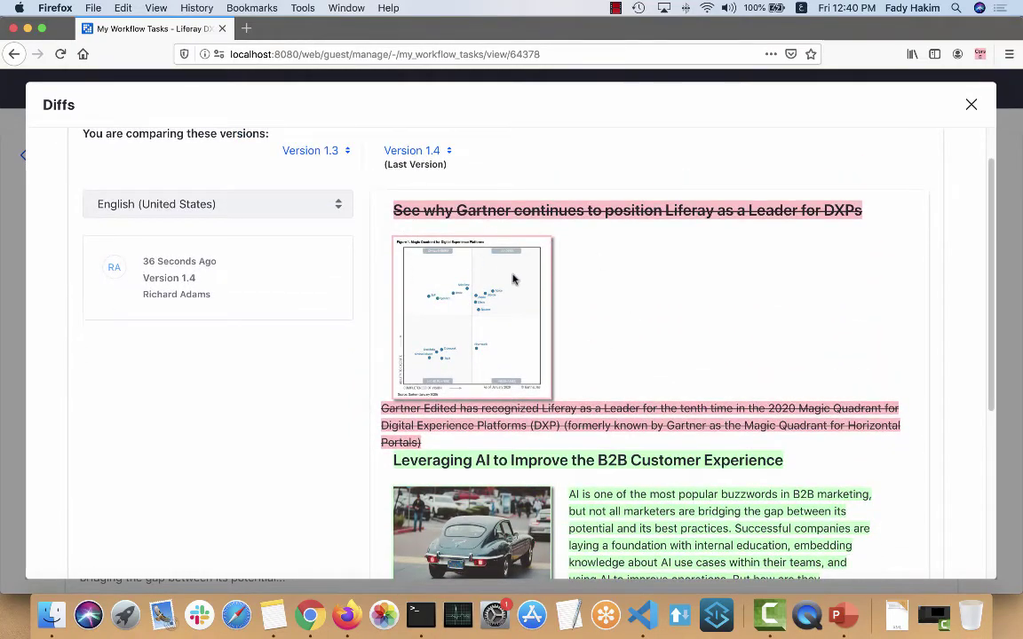
scroll(466, 250, down, 6)
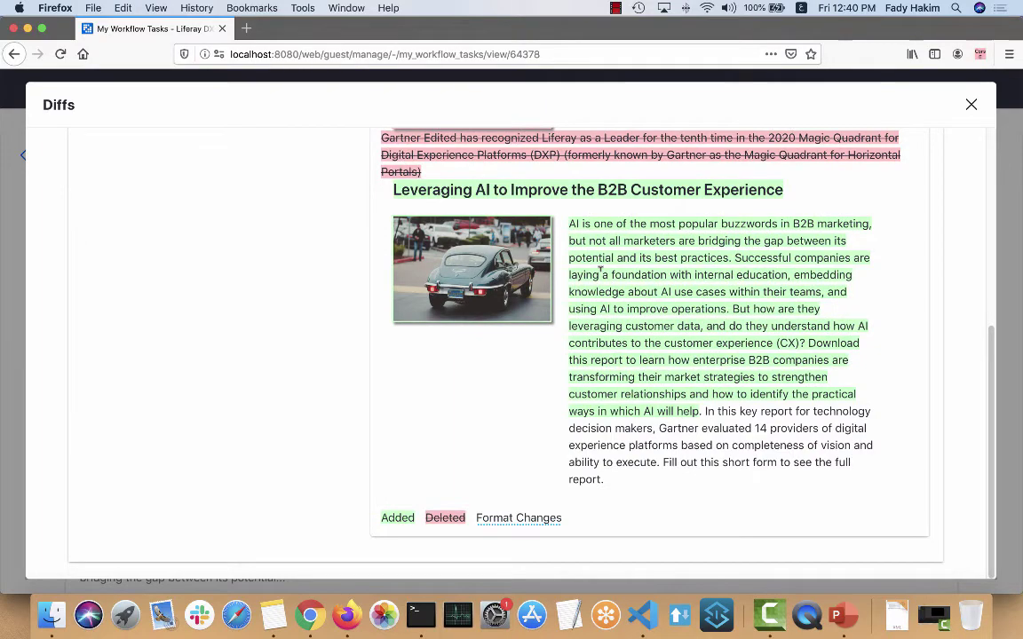
scroll(599, 271, up, 5)
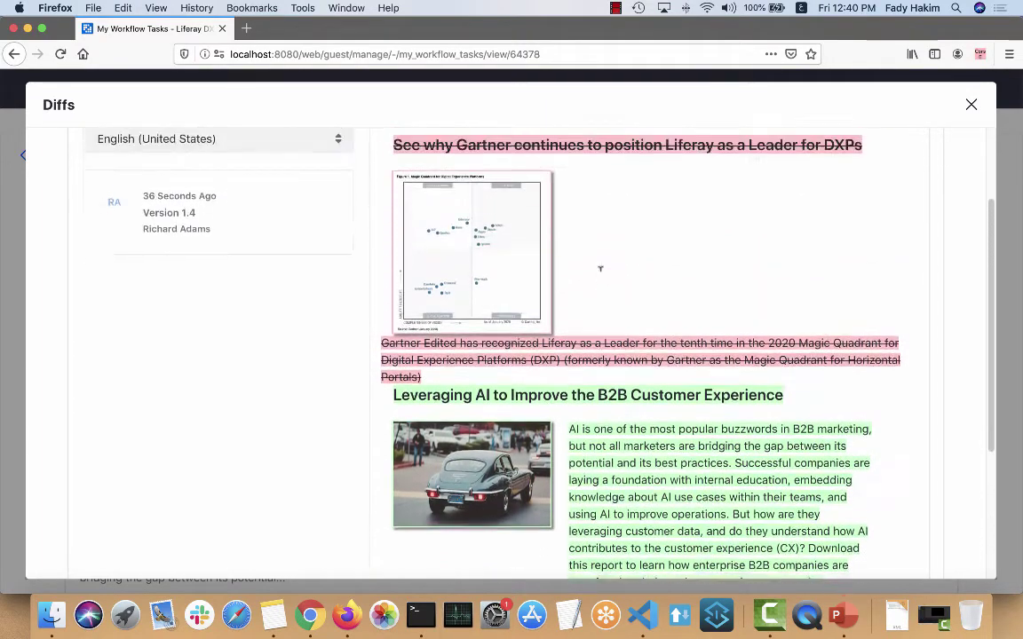
scroll(600, 277, up, 1)
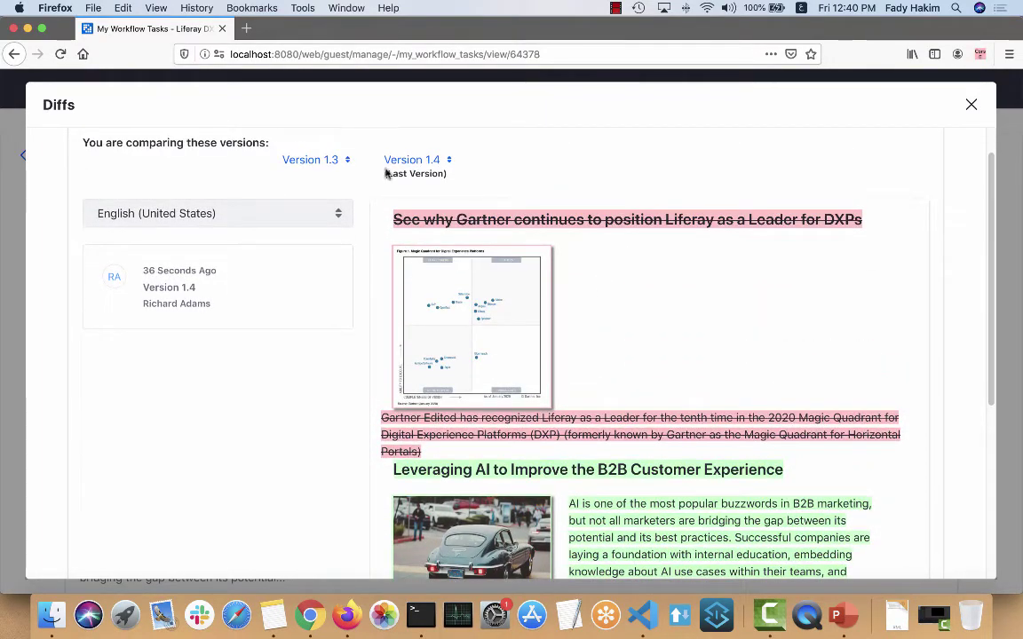
- Compare Version 1.0 with Version 1.4, look at the available comparison languages, and close the Diffs
click(347, 161)
click(359, 190)
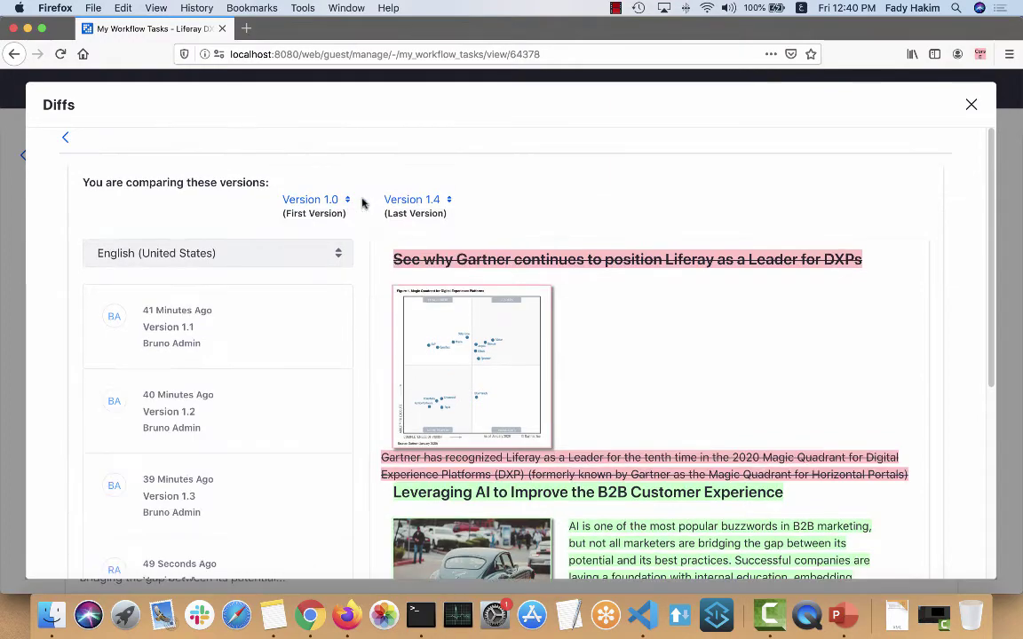
scroll(482, 288, down, 7)
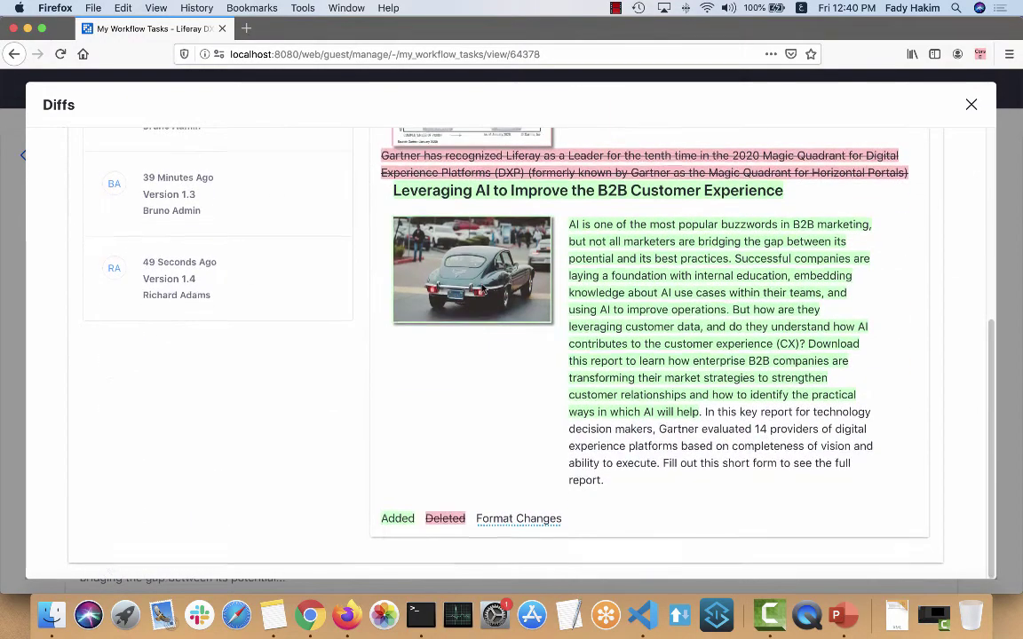
scroll(482, 288, up, 5)
scroll(338, 224, up, 2)
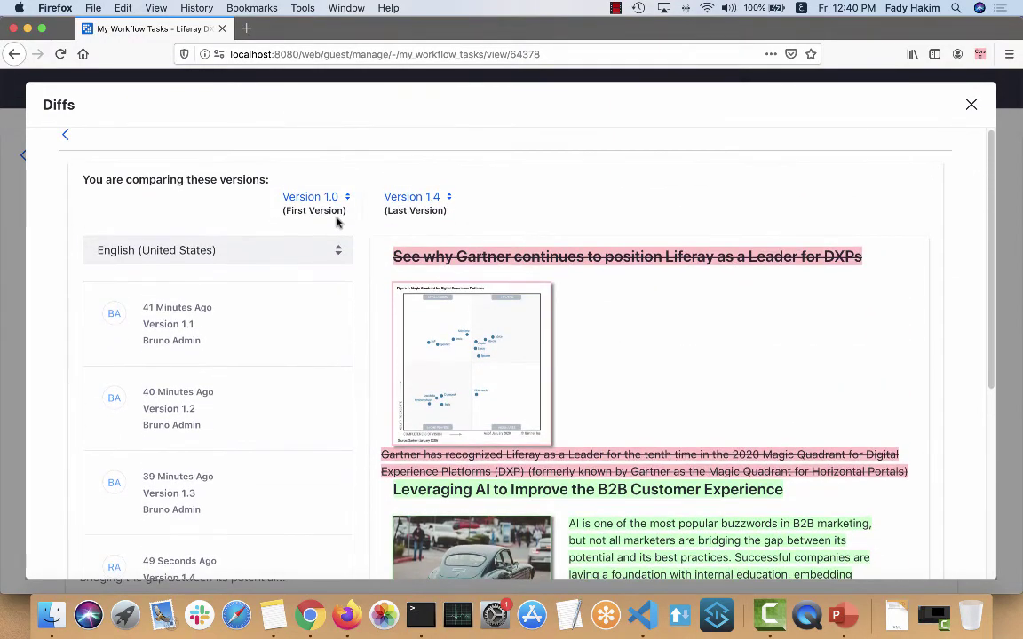
click(271, 250)
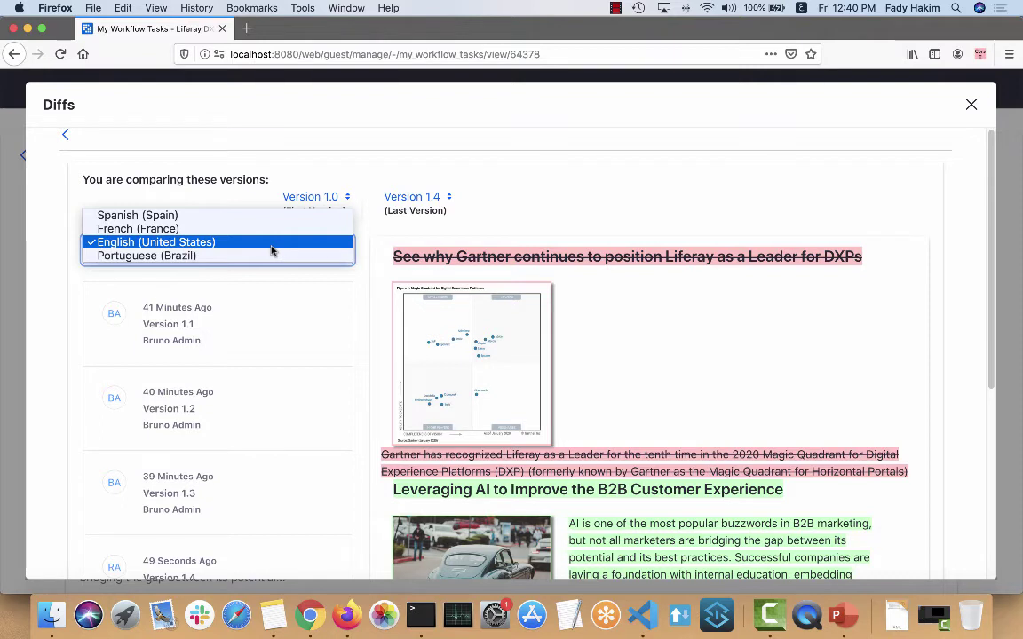
click(972, 103)
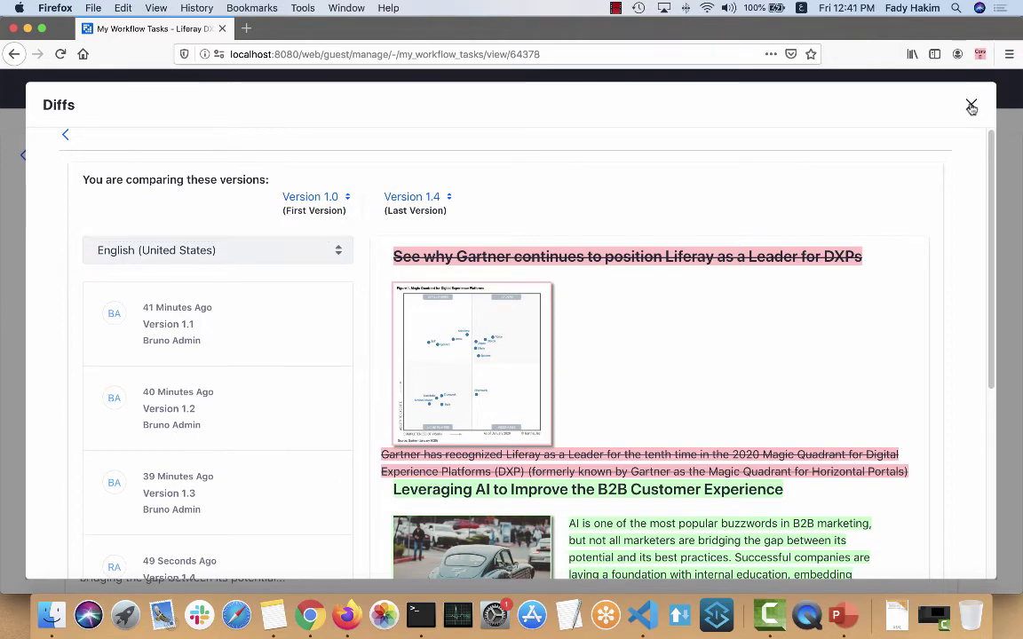
click(971, 106)
scroll(823, 302, up, 1)
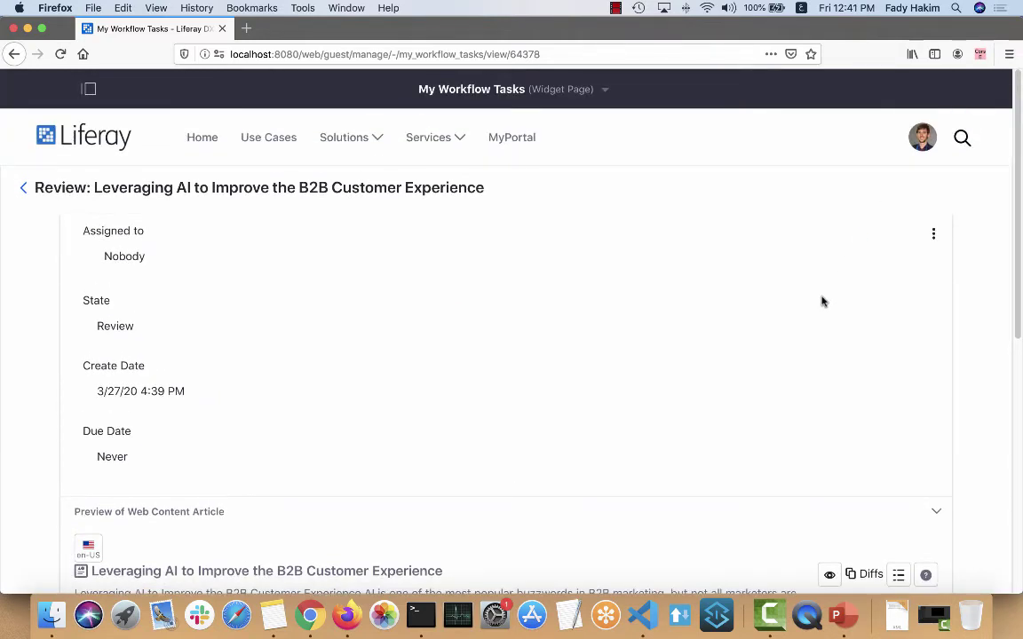
click(935, 237)
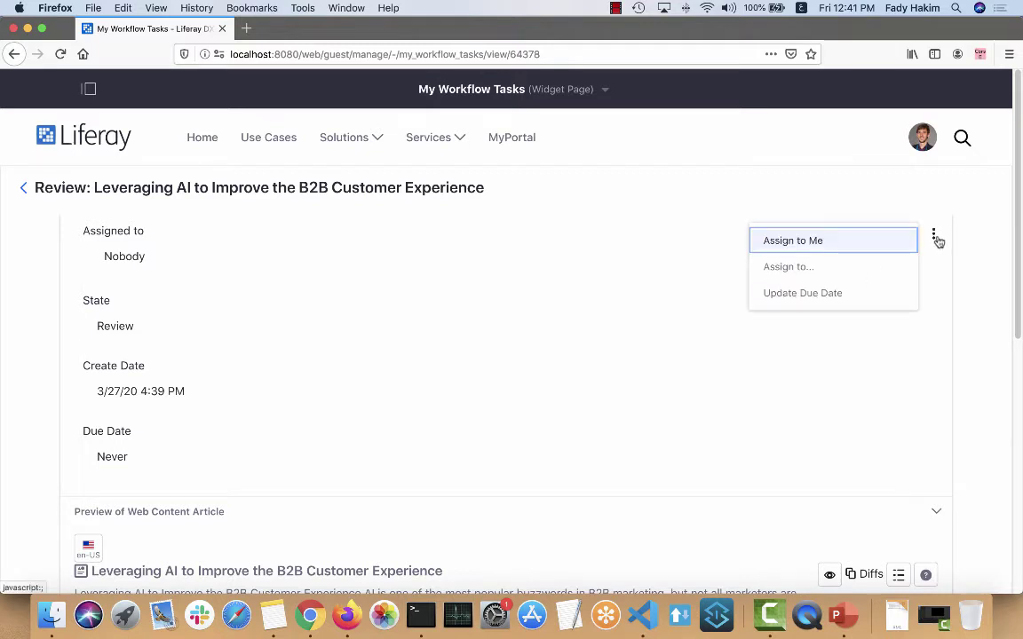
click(854, 266)
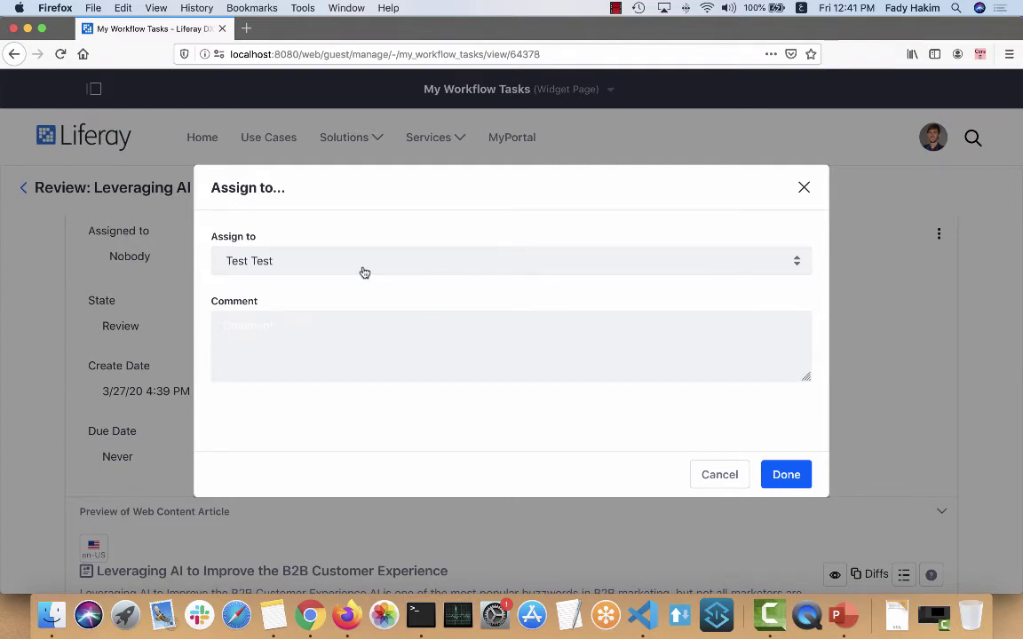
click(803, 187)
- Assign the review task to yourself with the comment "I will work on that", switching the keyboard input language to English
click(933, 234)
click(790, 242)
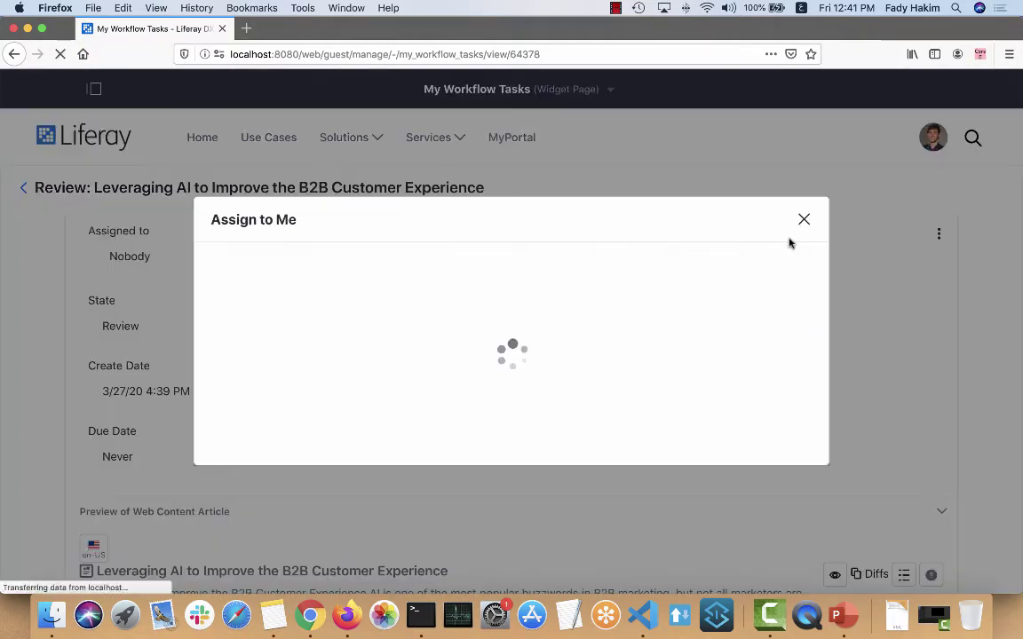
click(370, 299)
text(ّ صه)
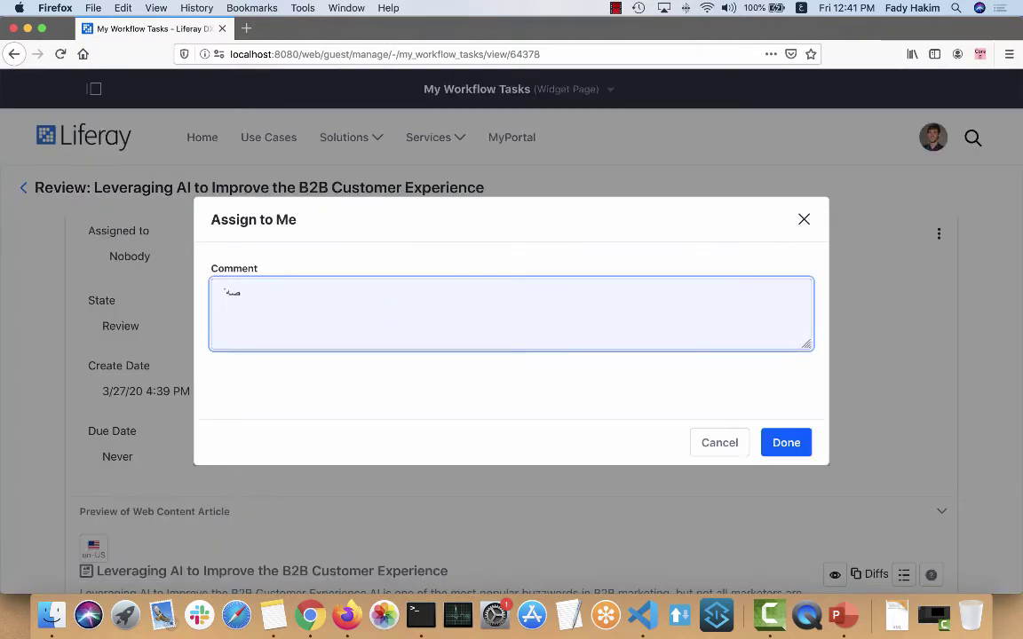
text(مم)
click(801, 8)
click(822, 36)
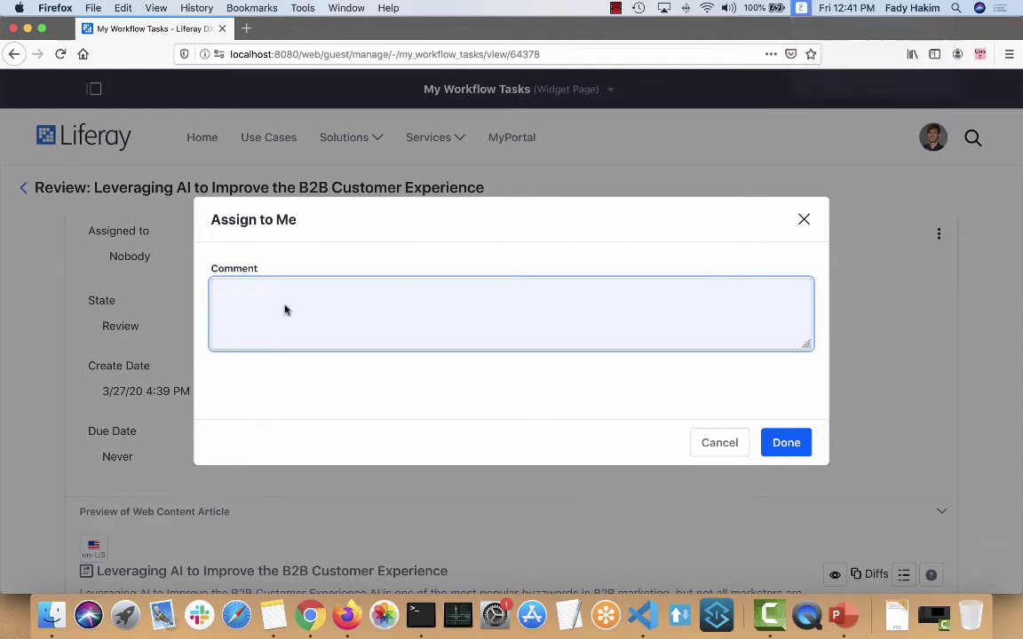
text(I will work on that)
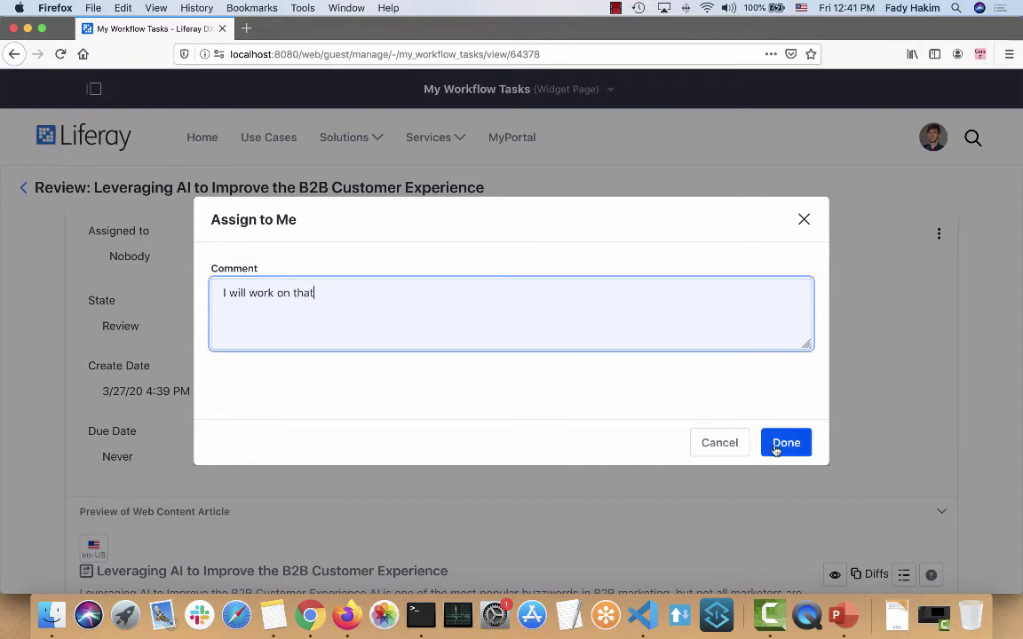
click(776, 450)
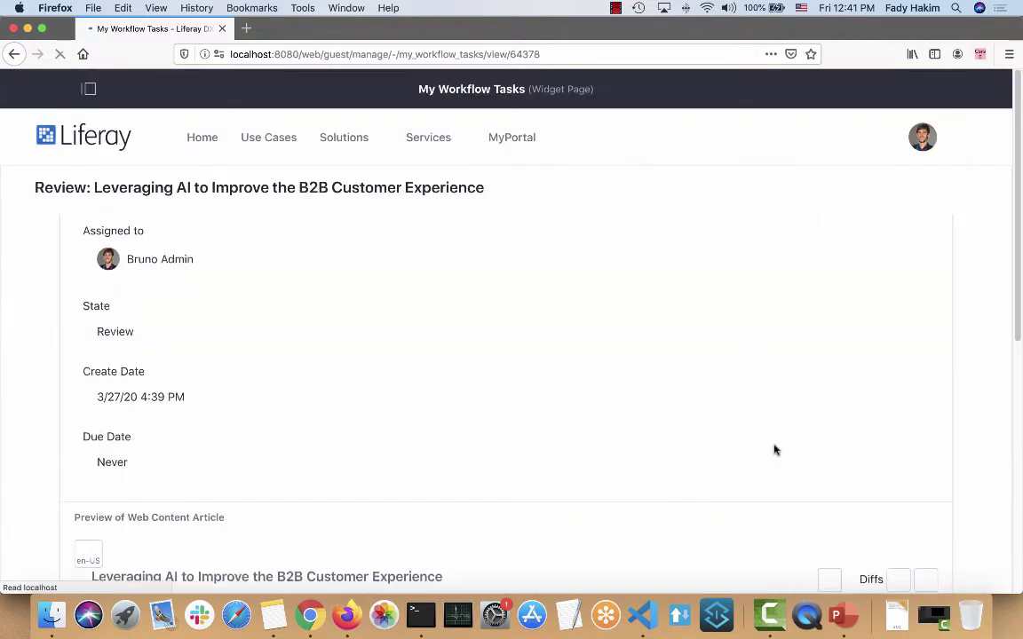
- Open My Workflow Tasks from the user's personal menu and check the pending tasks assigned to the current user
click(922, 137)
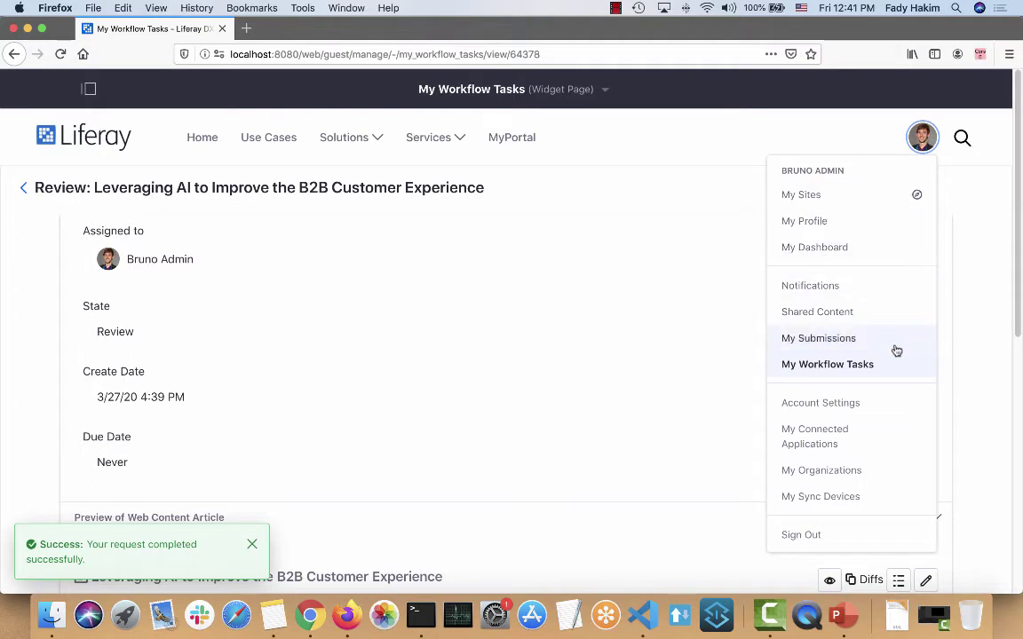
click(862, 364)
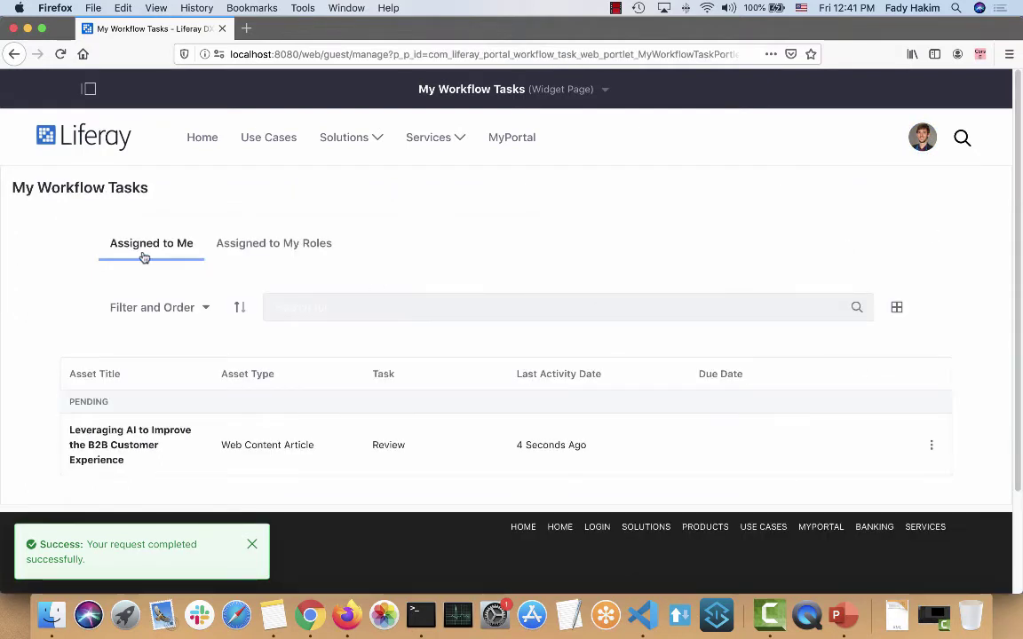
scroll(145, 255, down, 1)
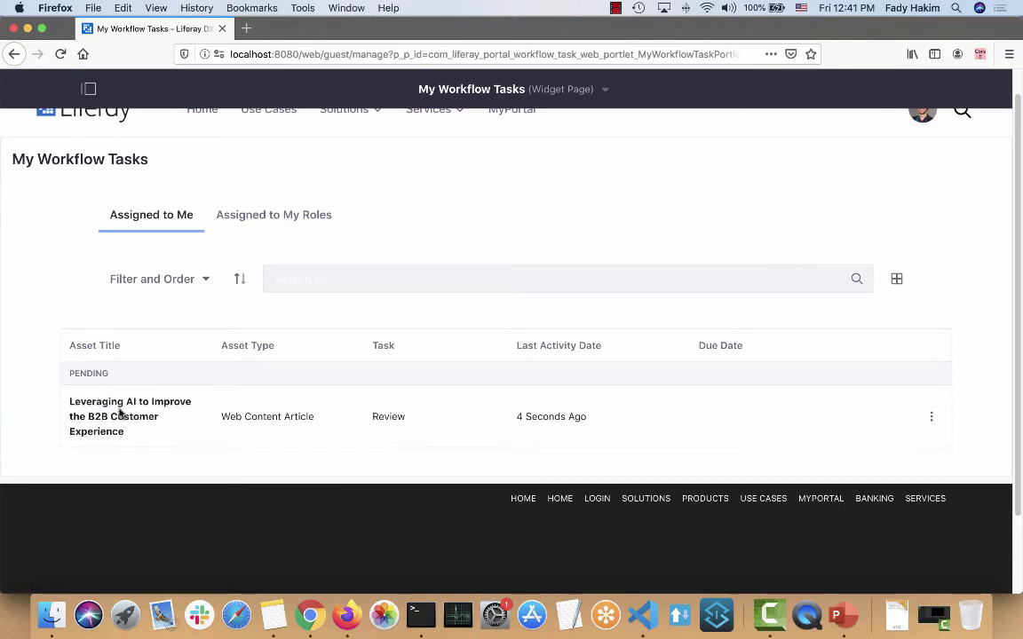
- Switch to Chrome, reload the home page to check its articles as the submitting user, and return to Firefox
click(310, 615)
click(62, 60)
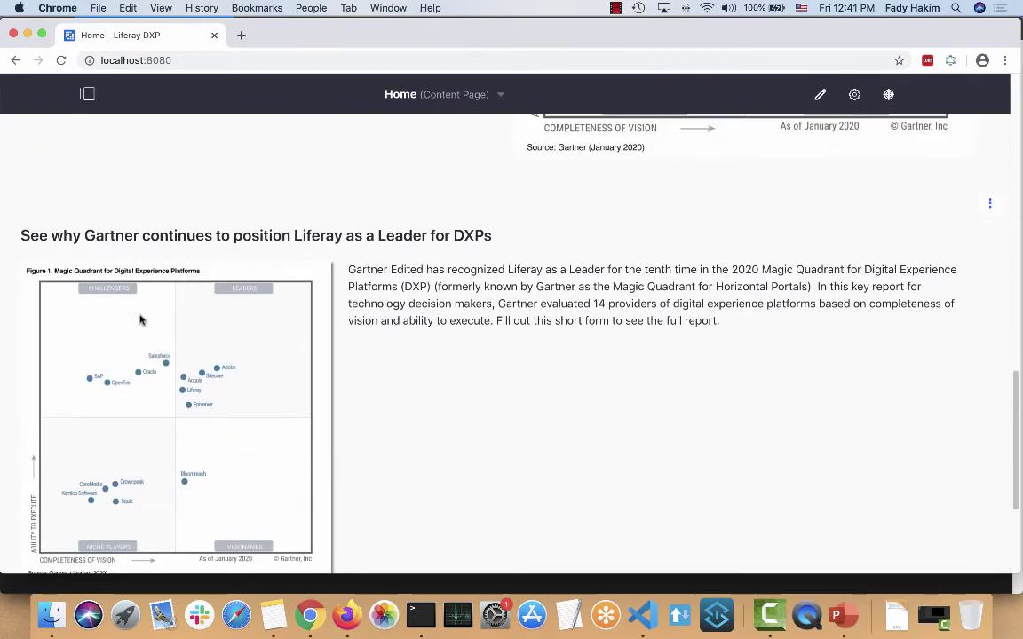
key(super+Tab)
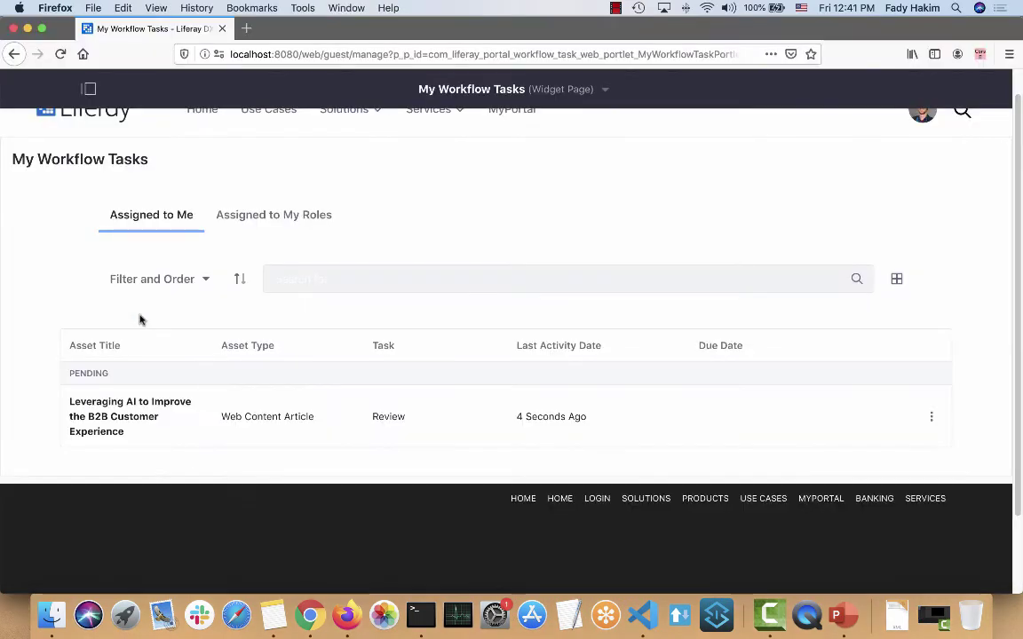
- Open the pending review task for the B2B article and post a comment mentioning the submitting user with "please edit fonts."
click(126, 416)
scroll(263, 368, down, 5)
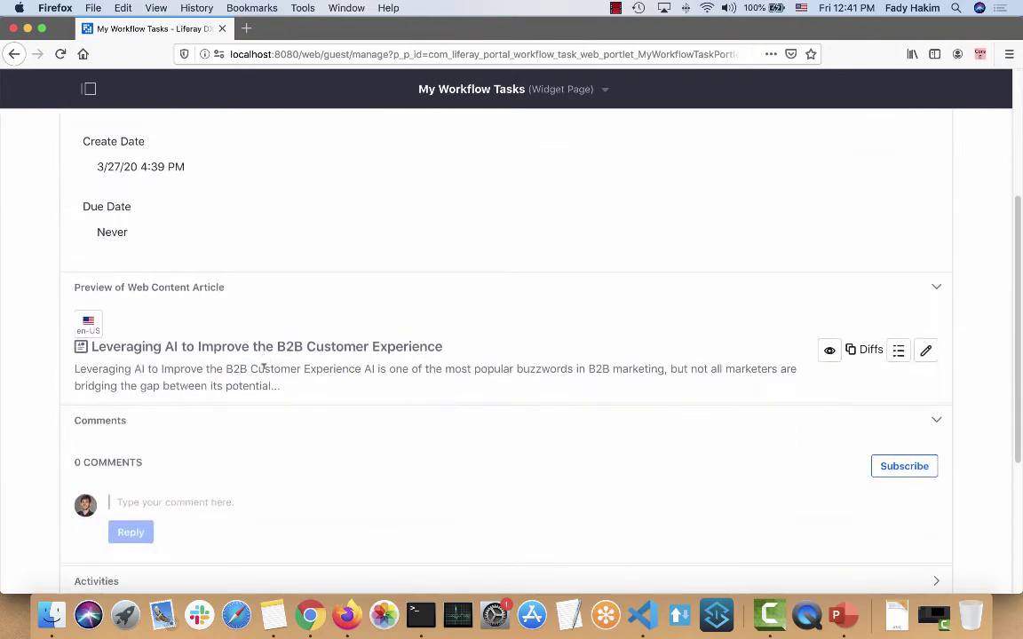
click(180, 492)
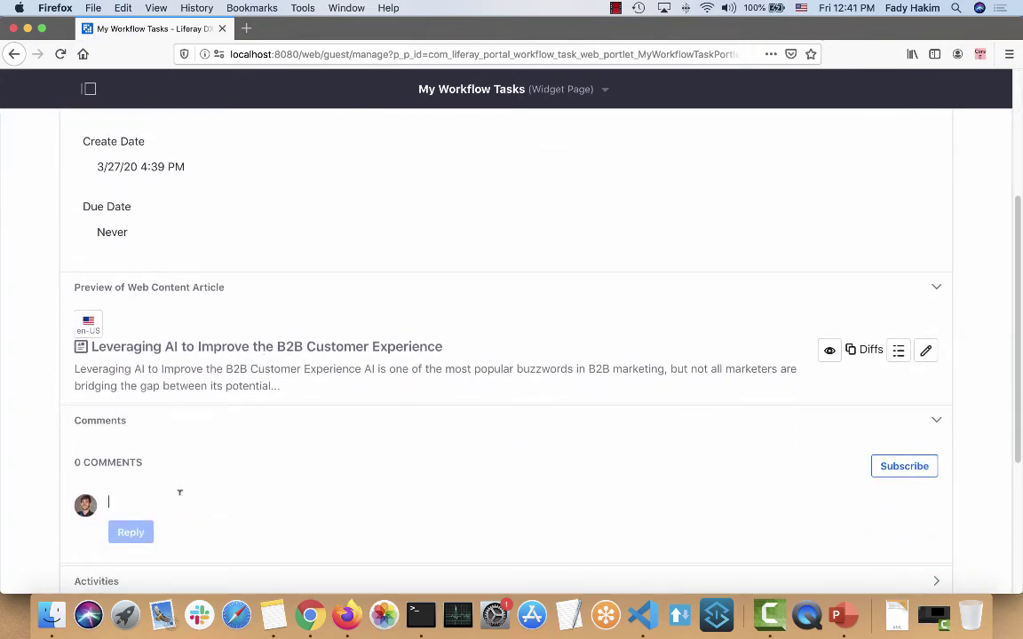
text(@richard plea)
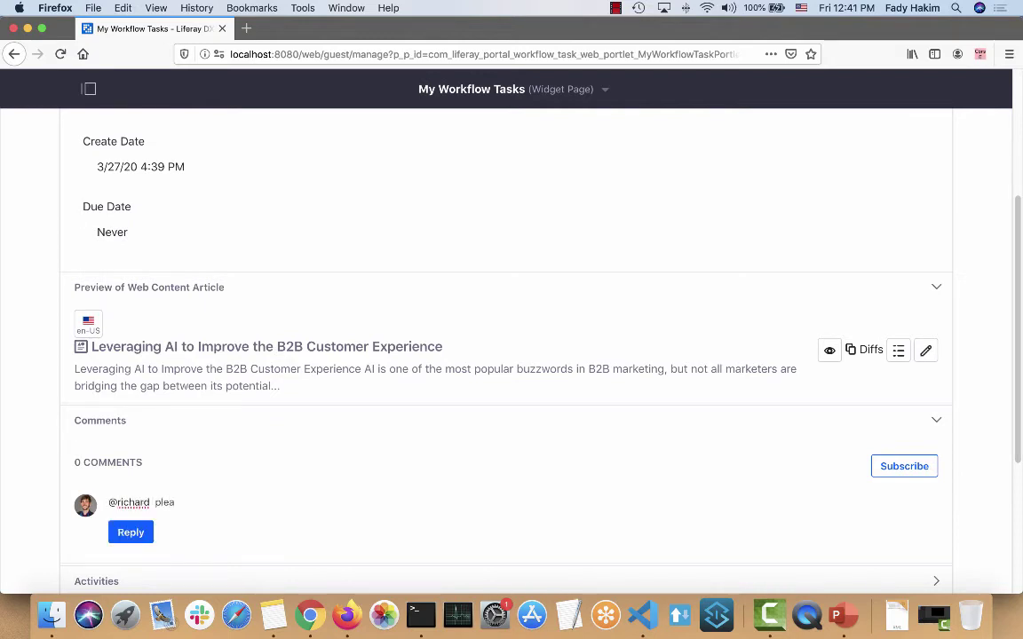
text(fonts.)
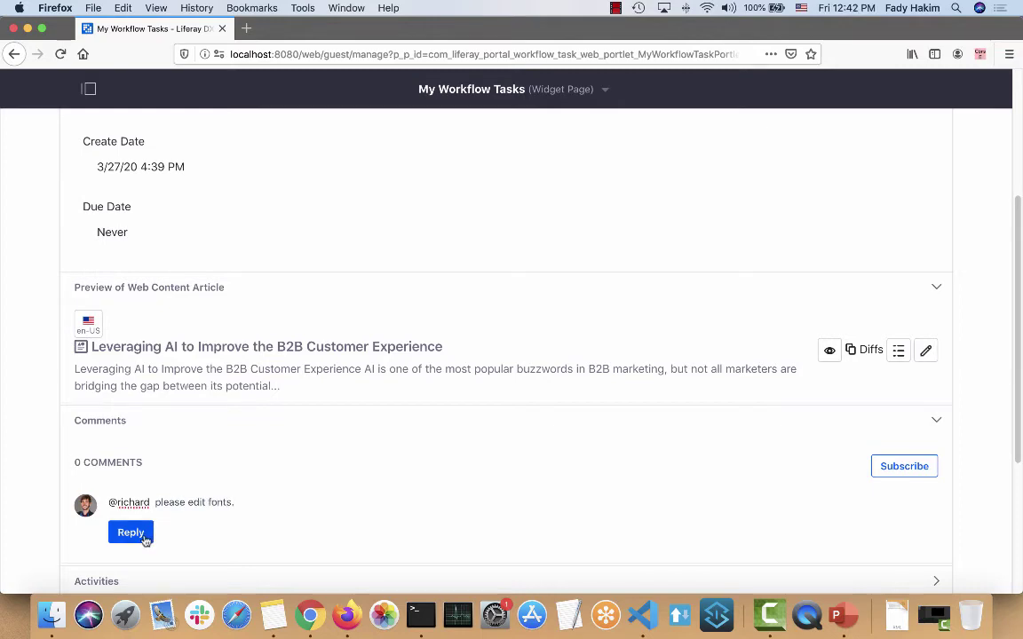
click(145, 537)
- Switch to Chrome, reload the home page, and open the submitting user's notifications
click(327, 613)
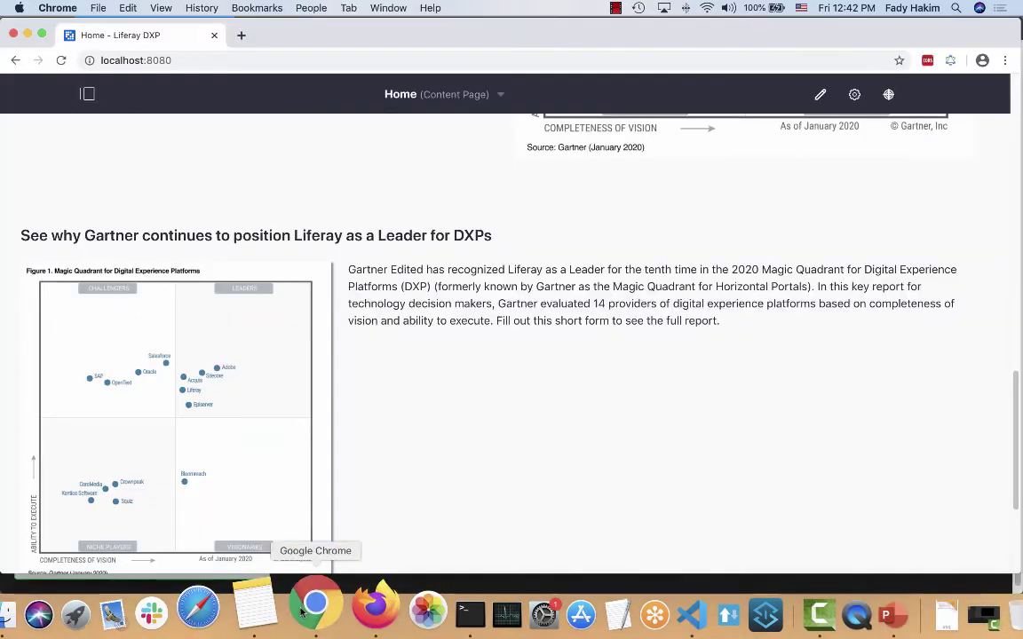
click(62, 60)
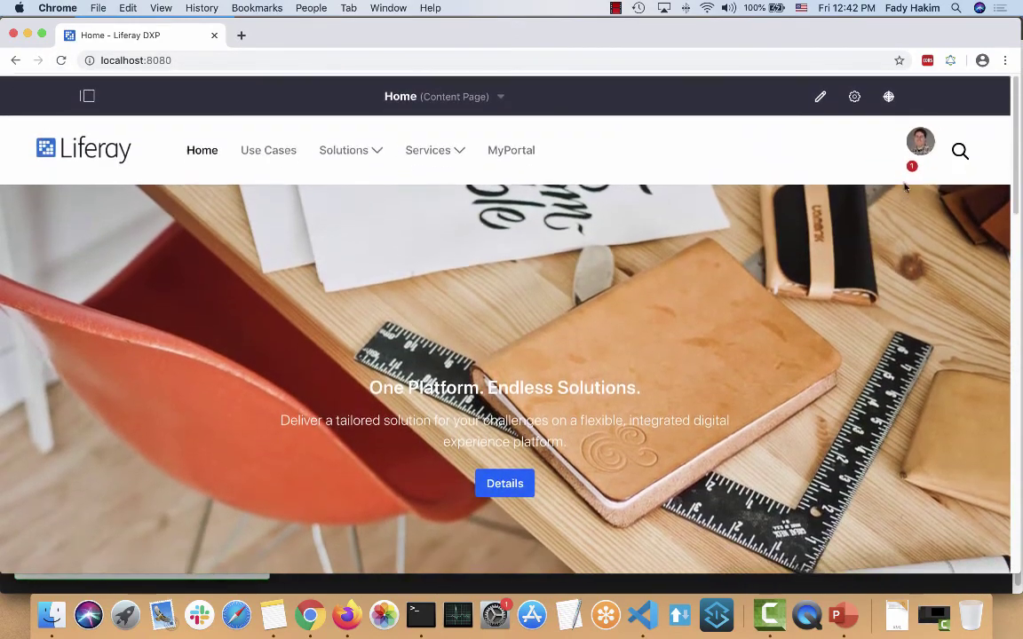
click(911, 149)
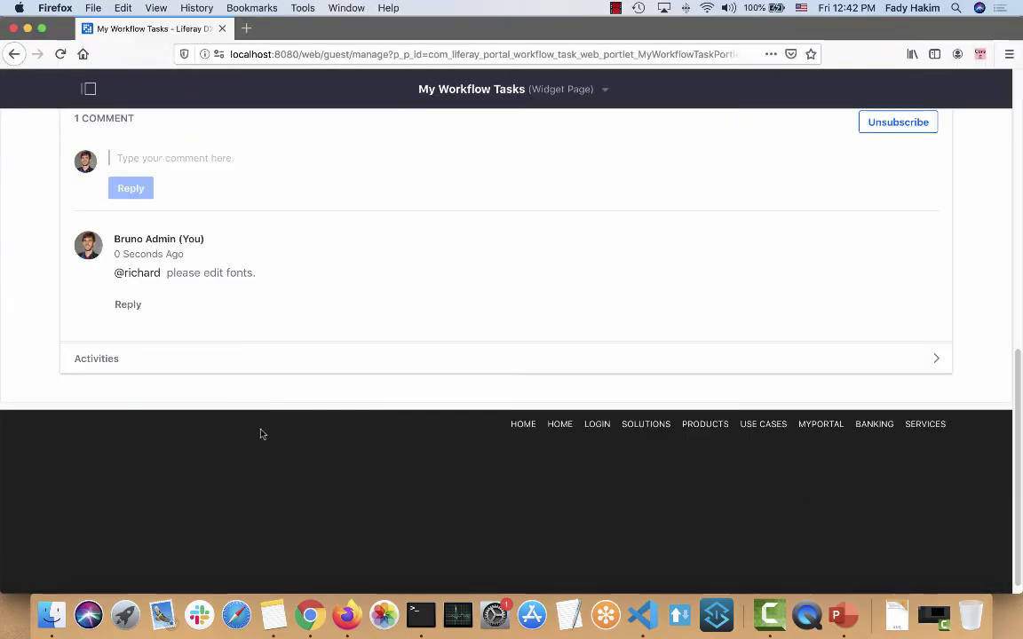
- Switch back to Firefox and examine the assignment history in the review task's Activities
scroll(261, 433, up, 1)
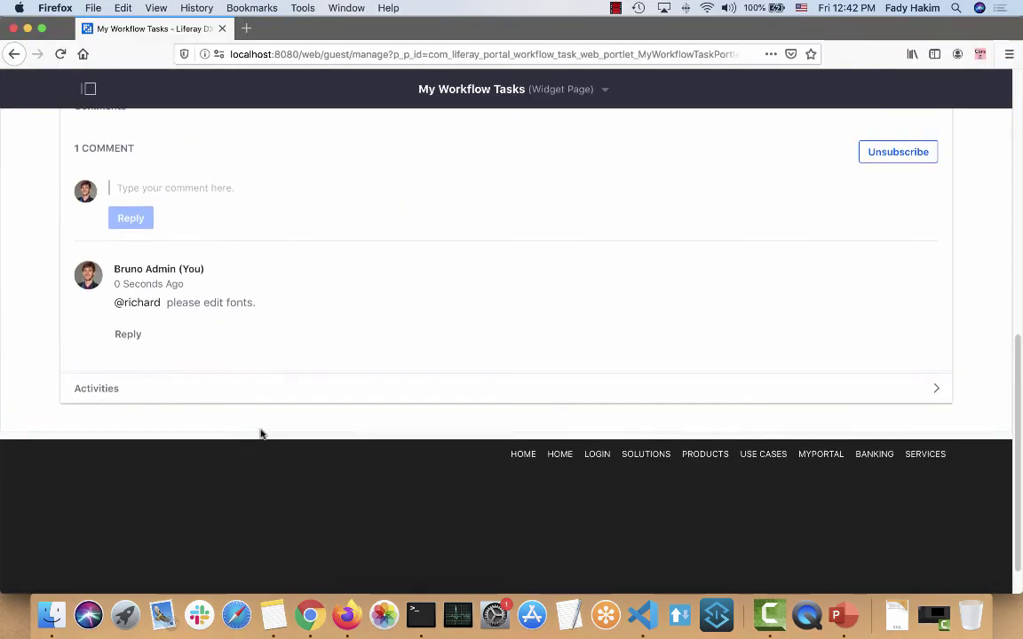
click(95, 390)
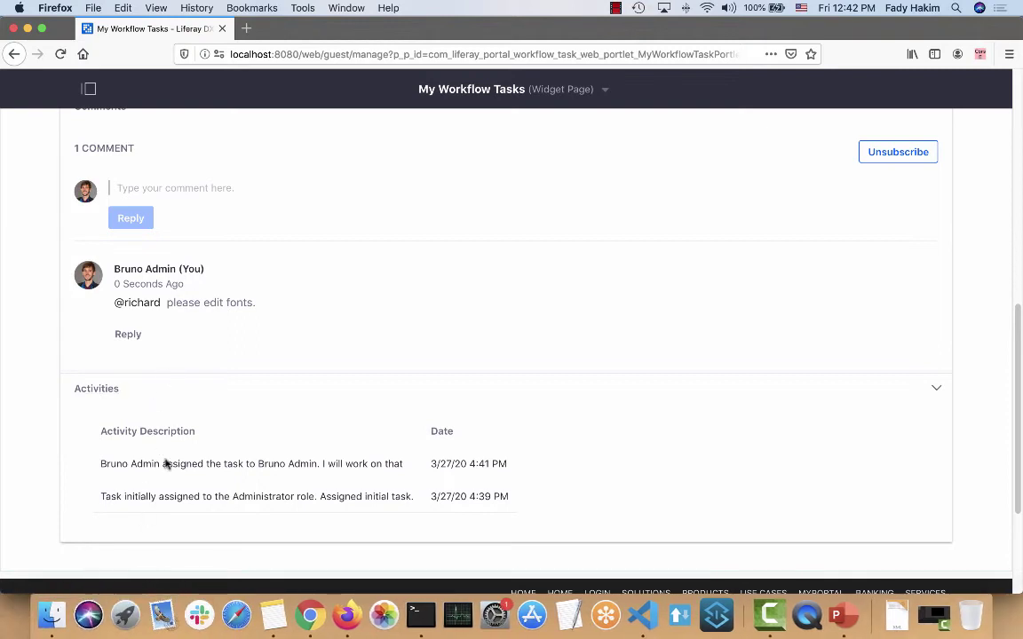
drag(159, 459, 248, 461)
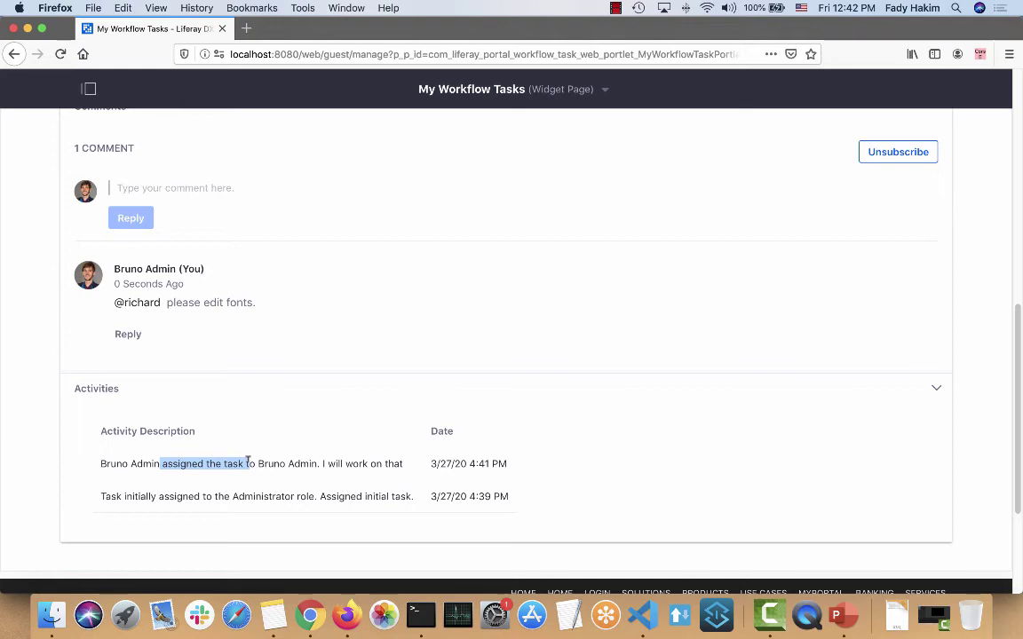
- Open the Workflow Metrics in the Control Panel and view the total pending items of the Single Approver process
scroll(247, 461, up, 10)
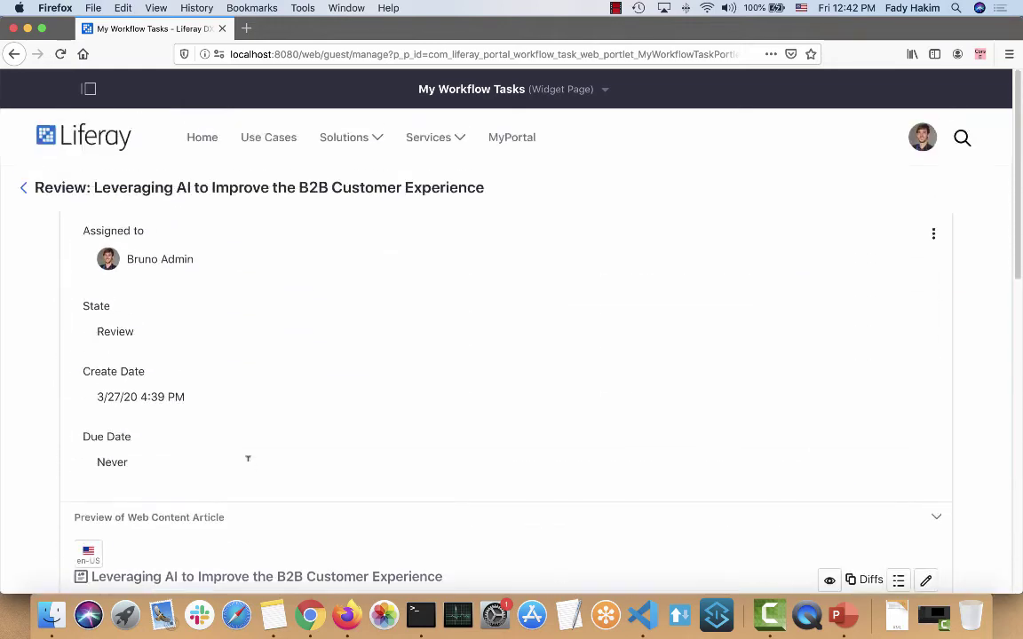
click(89, 88)
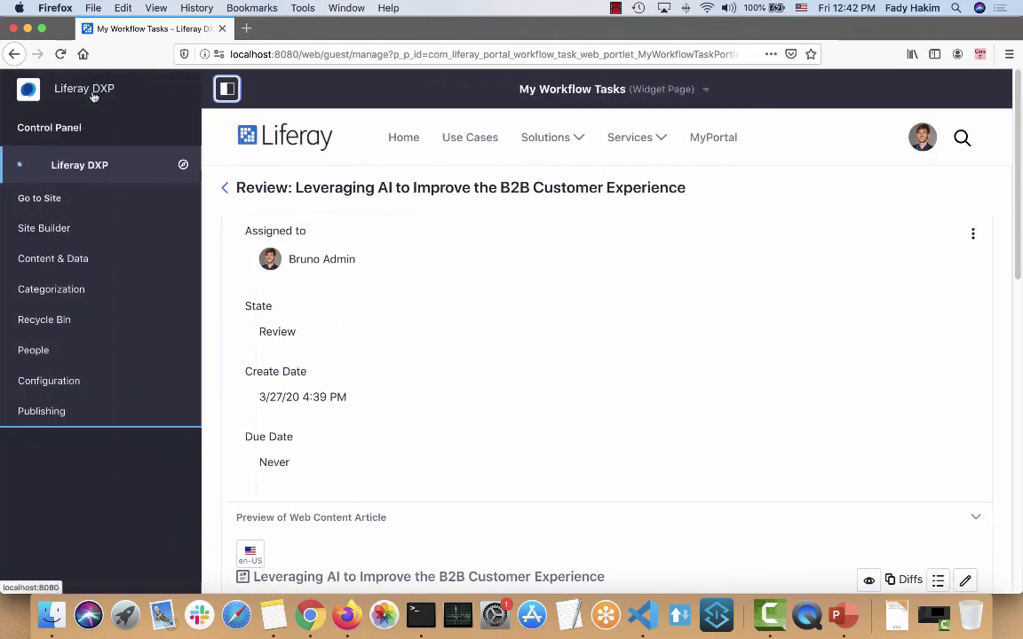
click(73, 127)
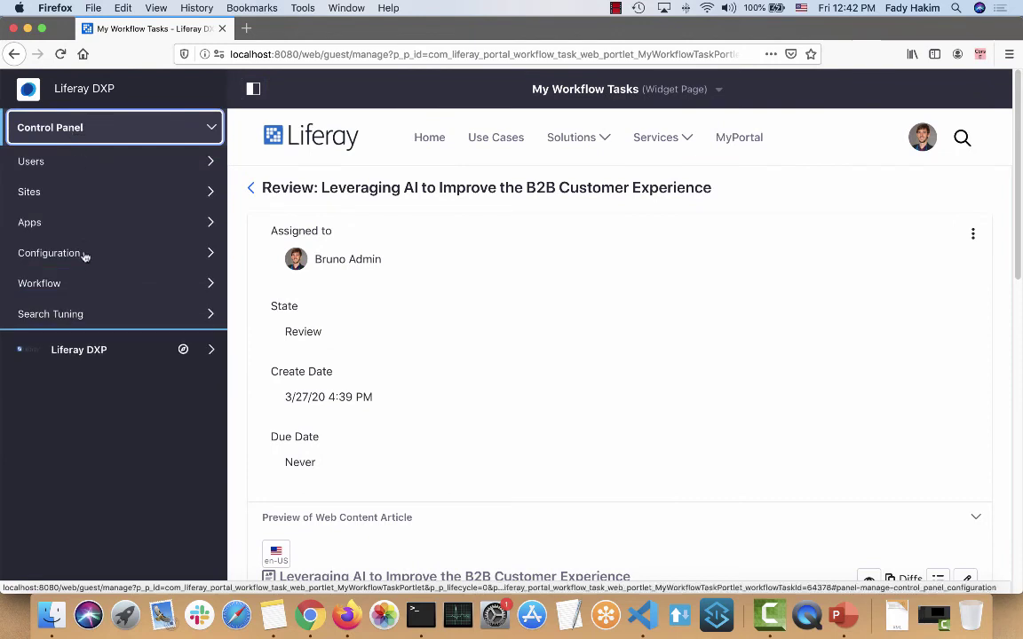
click(76, 284)
click(53, 353)
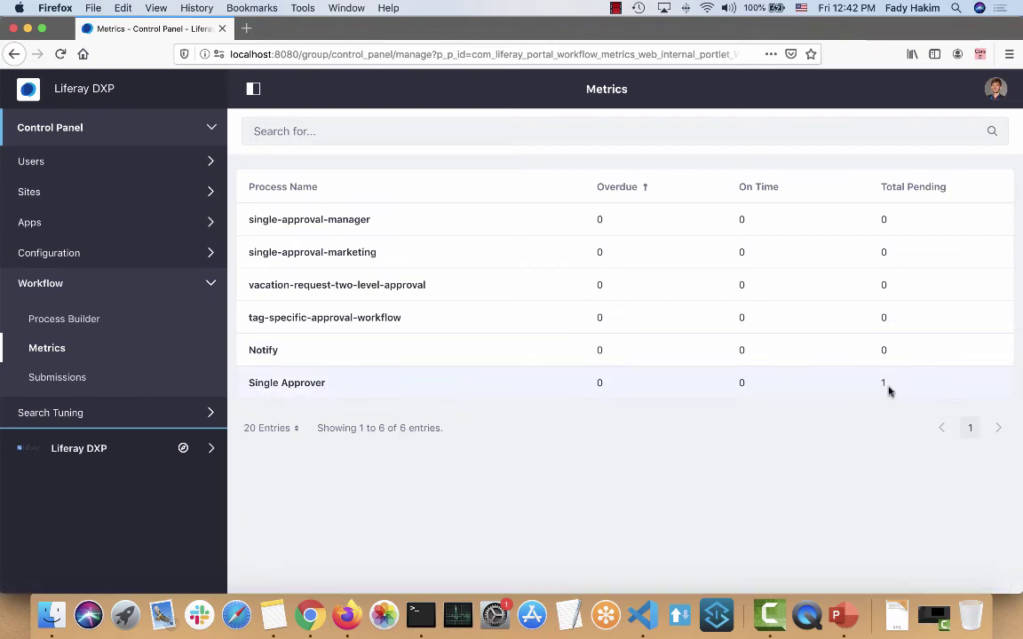
click(259, 388)
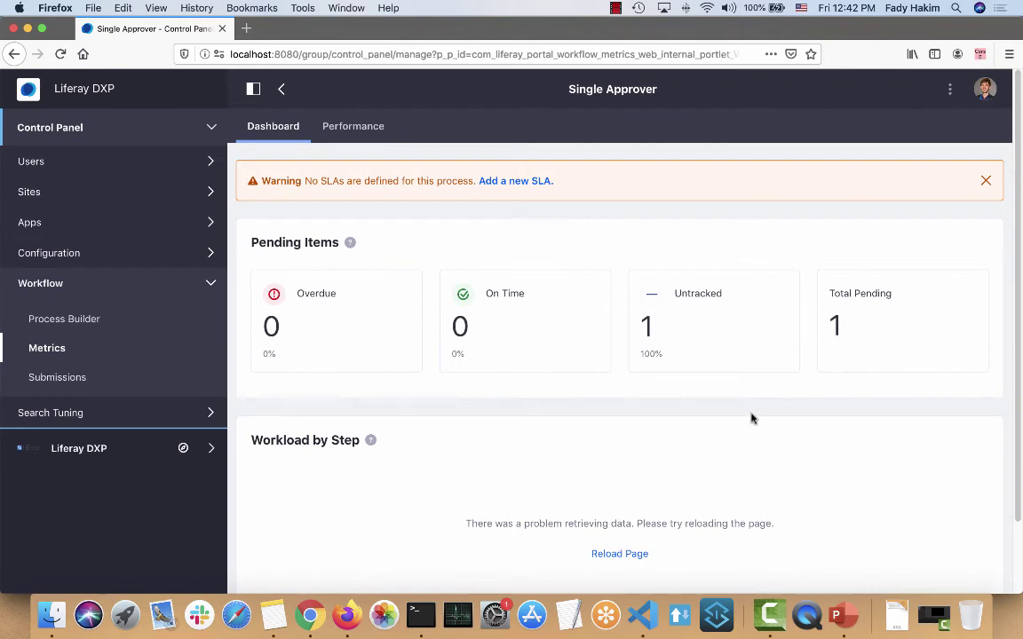
click(852, 314)
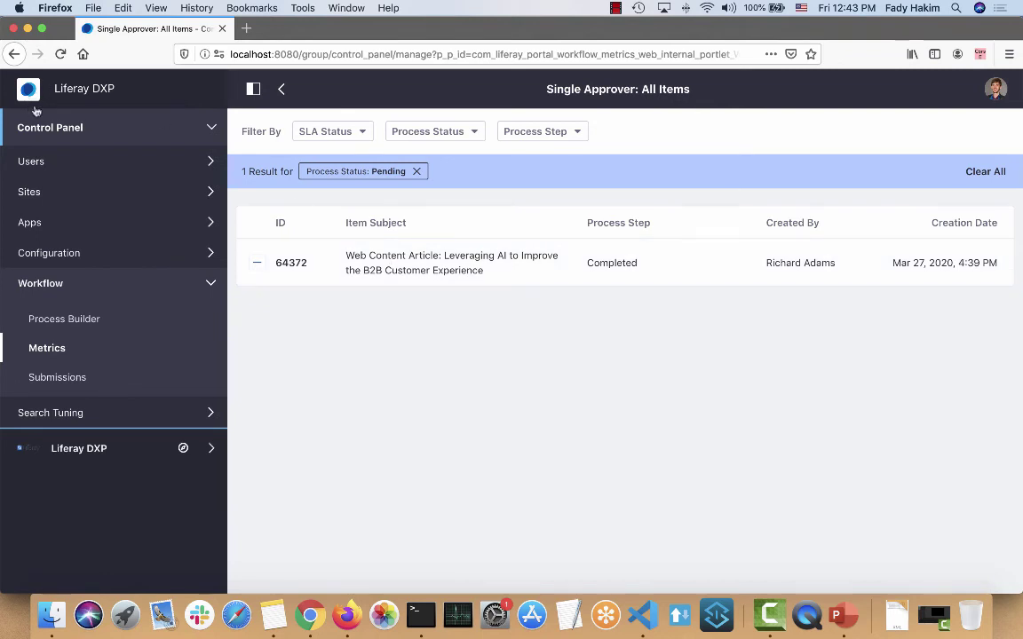
- Open the B2B article's review task from the administrator's My Workflow Tasks and collapse the product navigation
click(995, 88)
click(886, 316)
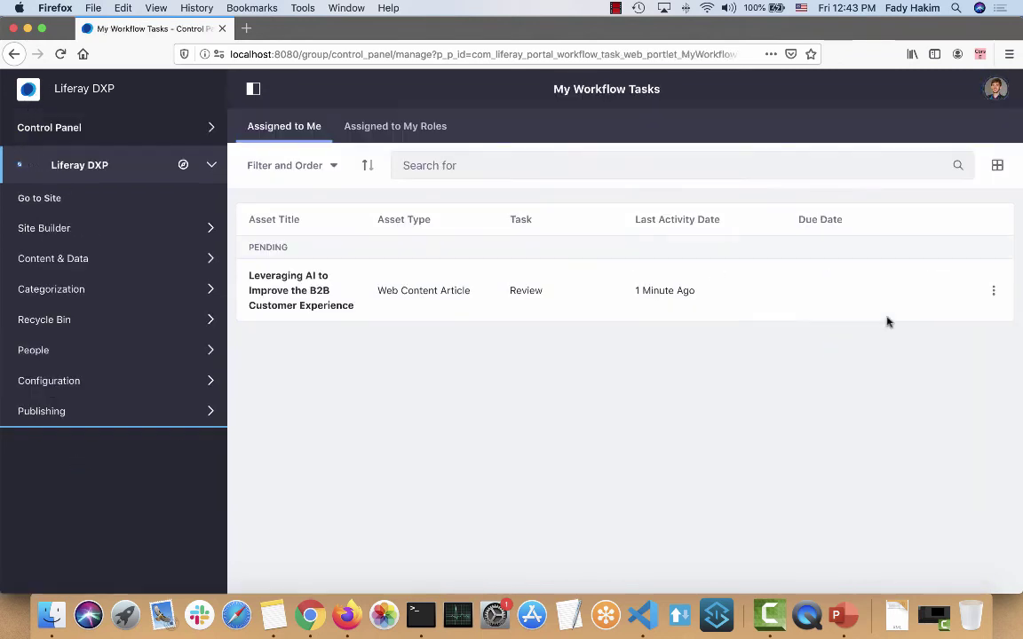
click(296, 284)
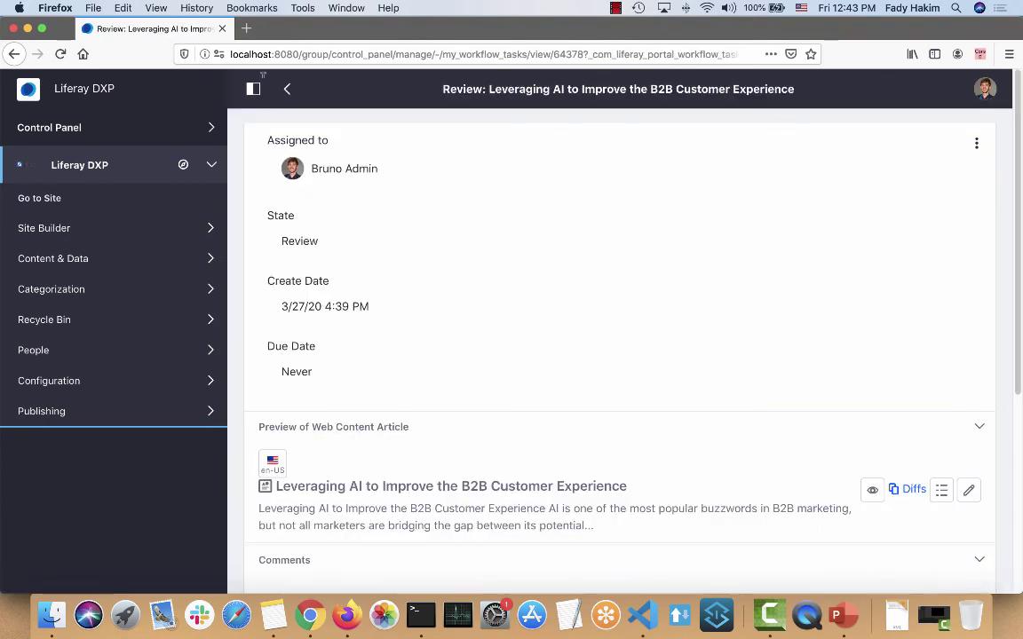
click(253, 88)
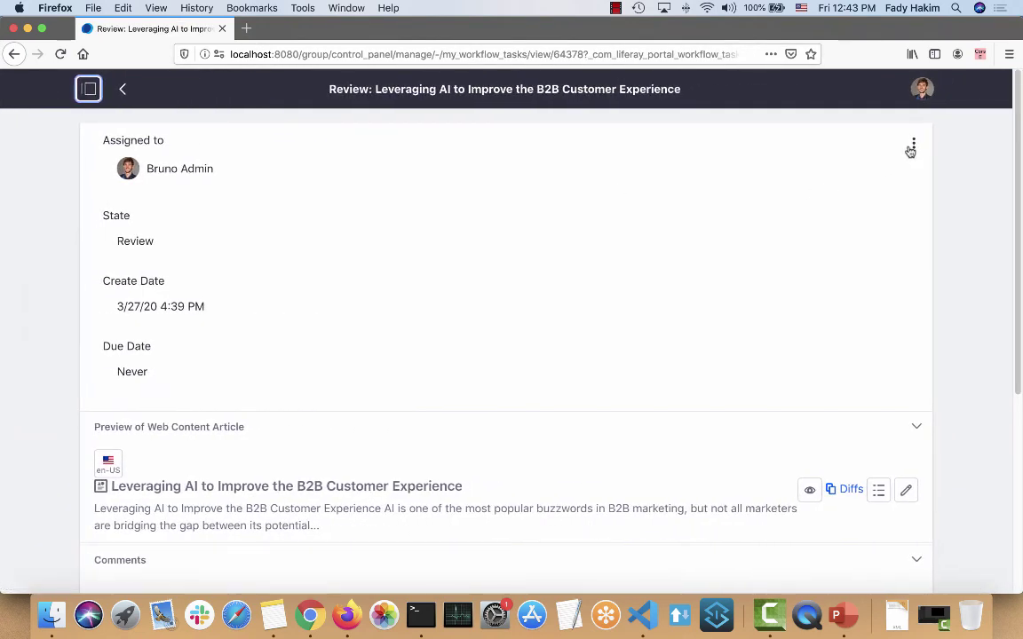
- Approve the review task with the comment "looks good. Approved."
click(914, 143)
click(789, 153)
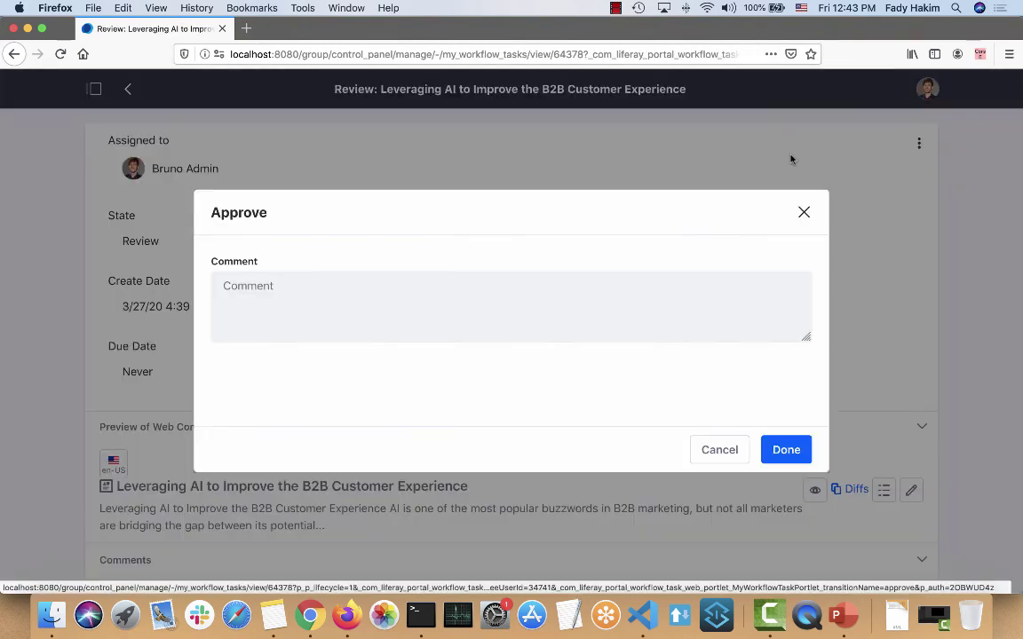
click(551, 322)
text(looks)
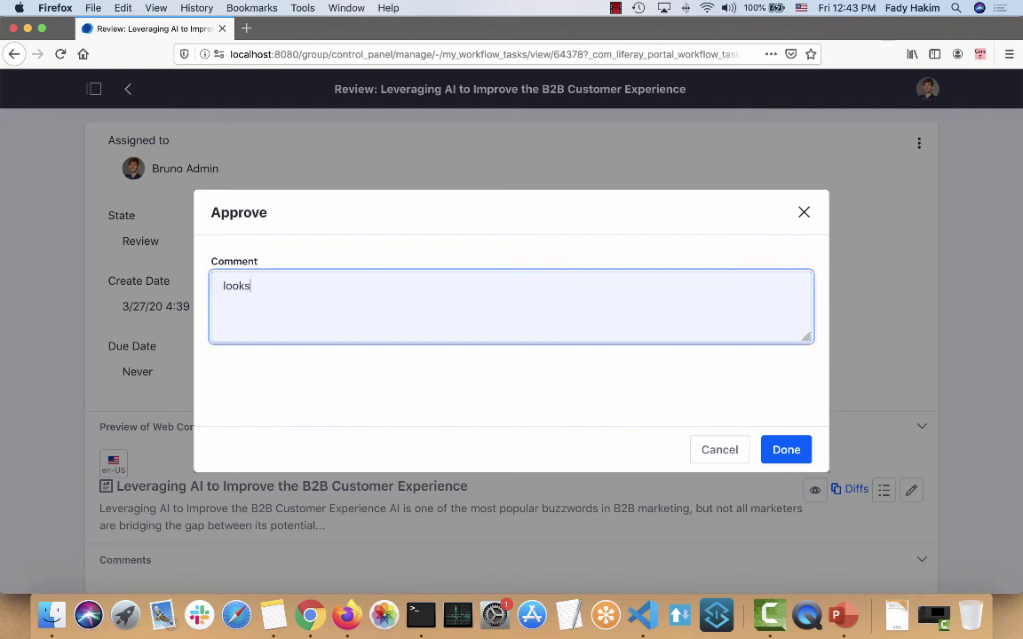
text( fogood. Approved.)
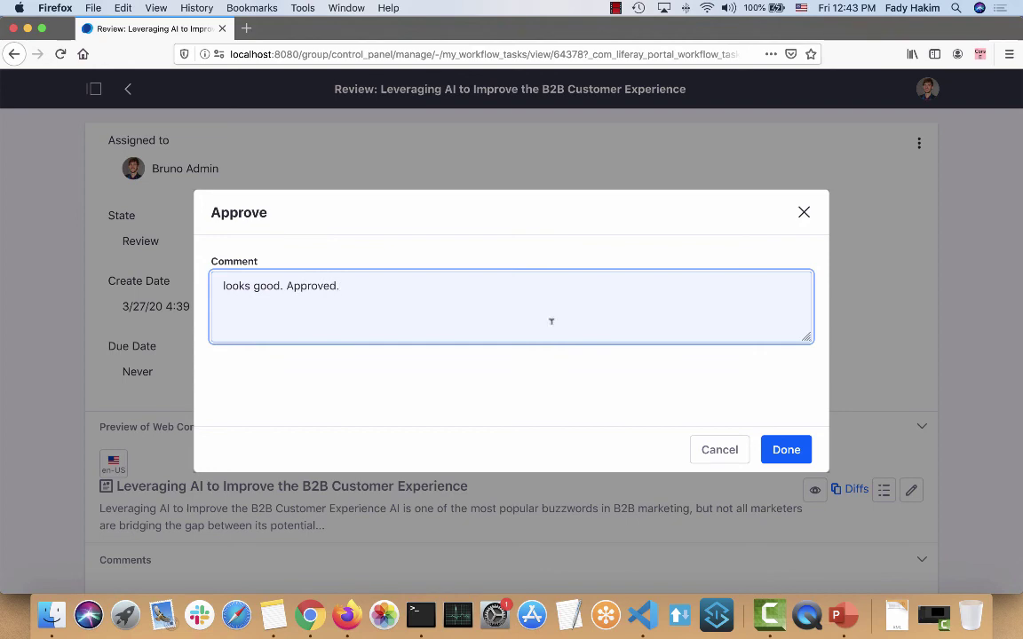
click(786, 450)
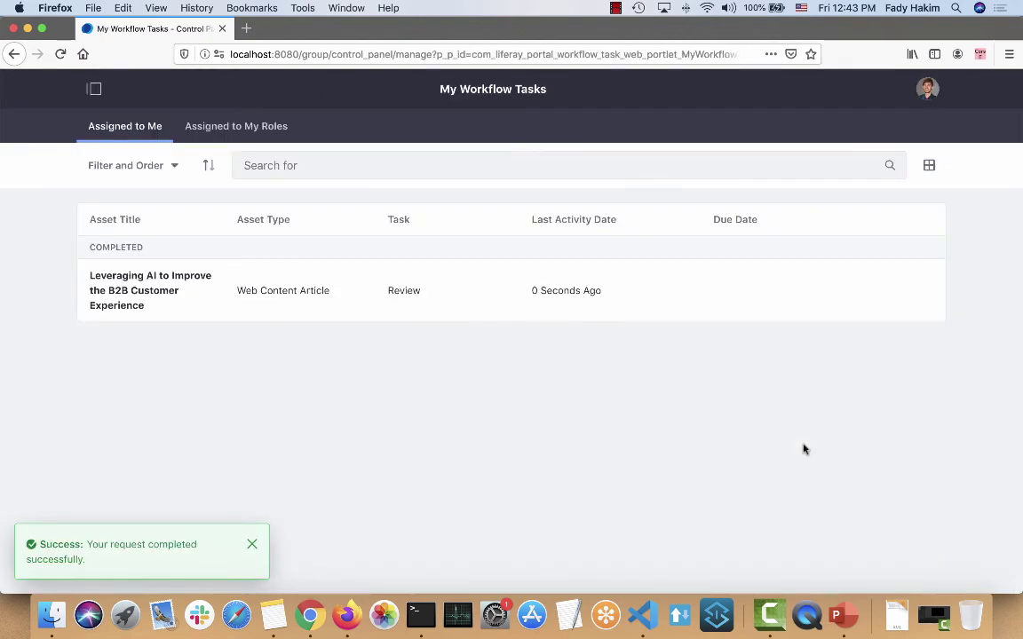
- Switch to Chrome, open the Home page, and check the approved "Leveraging AI to Improve the B2B Customer Experience" article
click(306, 626)
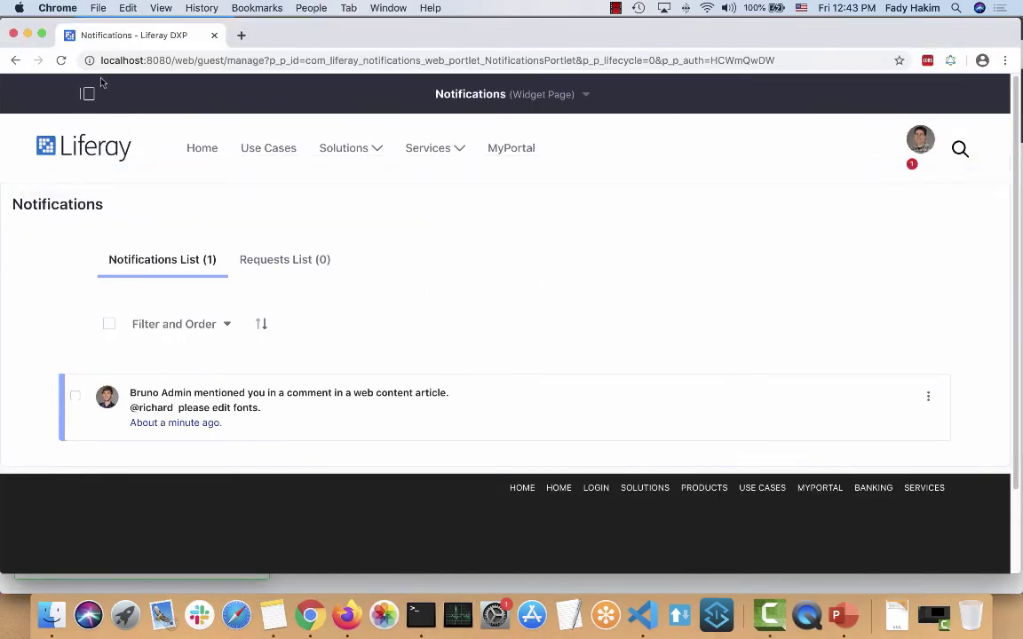
click(202, 144)
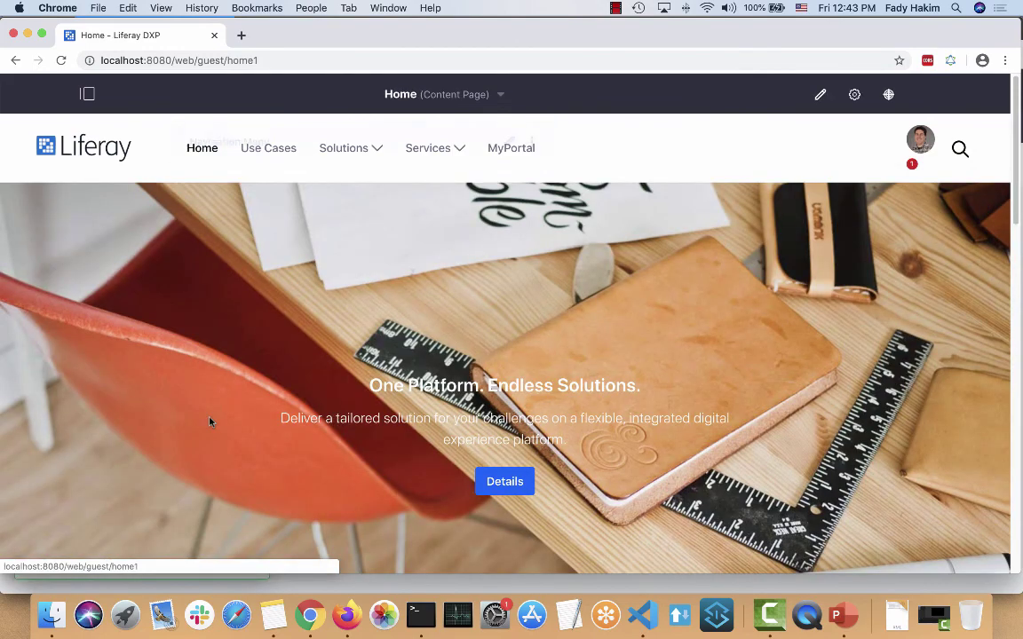
scroll(211, 423, down, 10)
scroll(211, 423, down, 5)
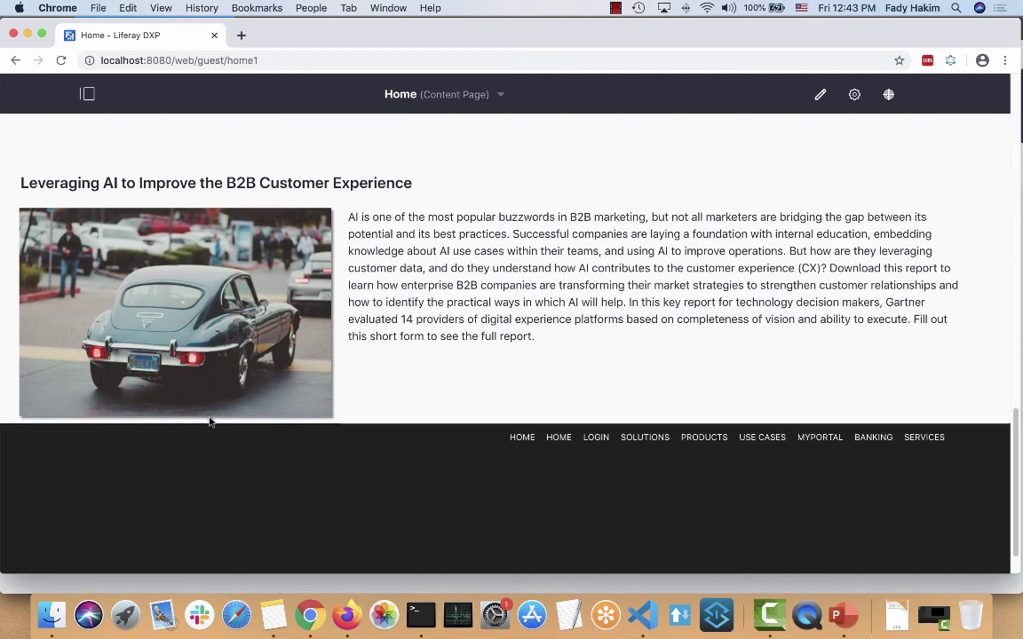
scroll(523, 472, up, 10)
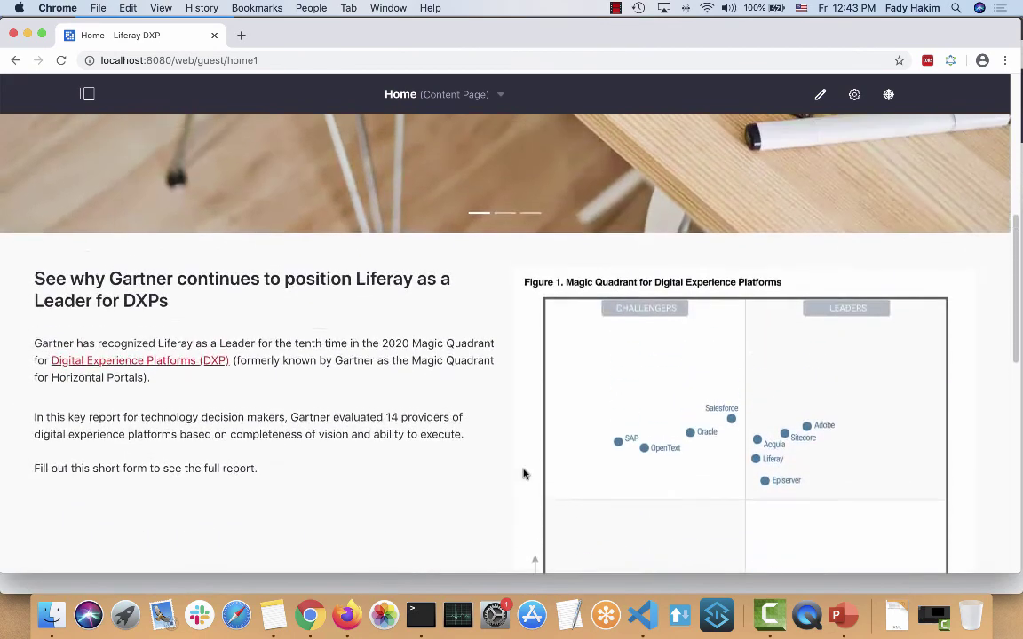
scroll(523, 473, up, 5)
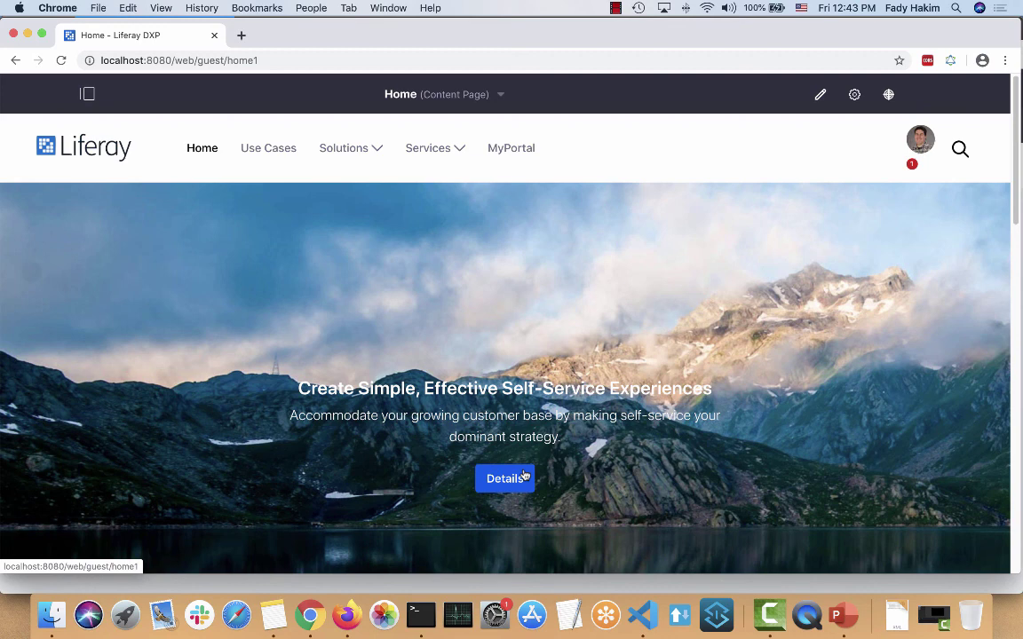
click(616, 8)
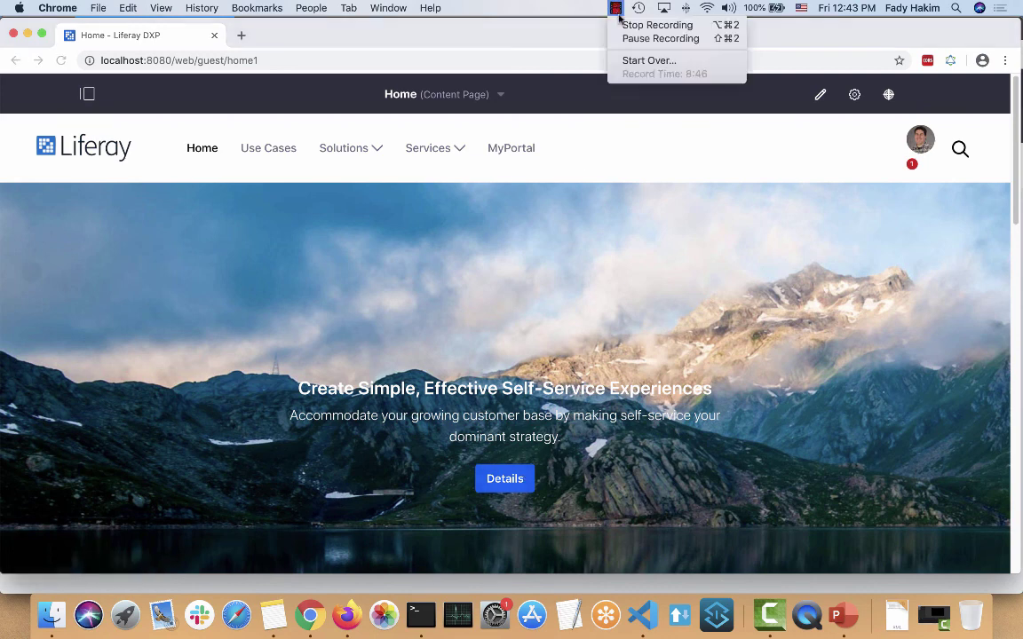